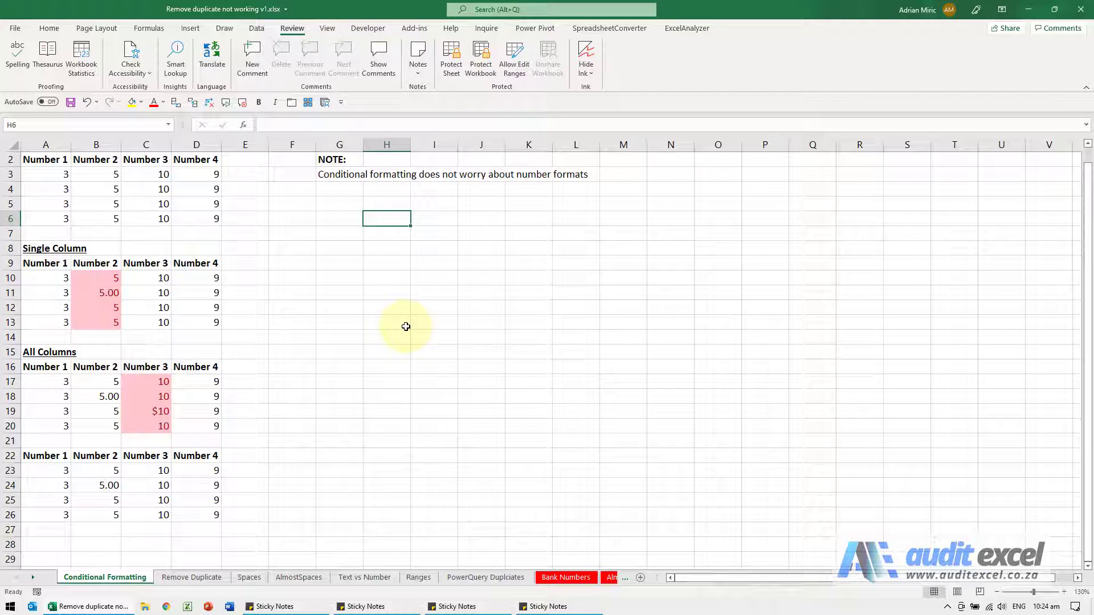
Select the highlighted Number 2 values B10:B13, where 5 and 5.00 are flagged as duplicates
left_click(367, 296)
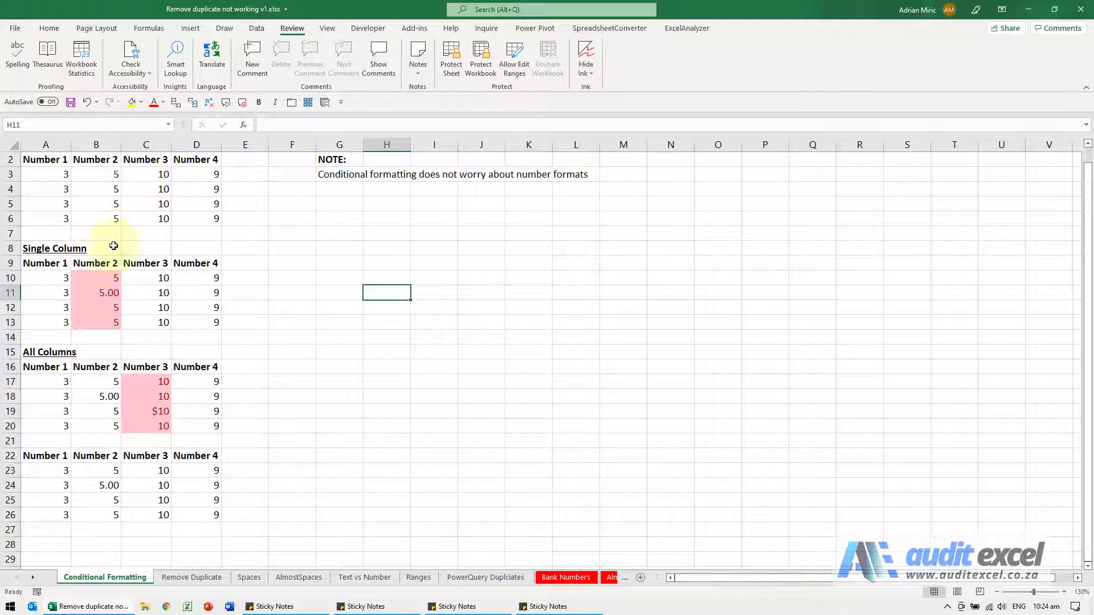
left_click_drag(94, 276, 88, 325)
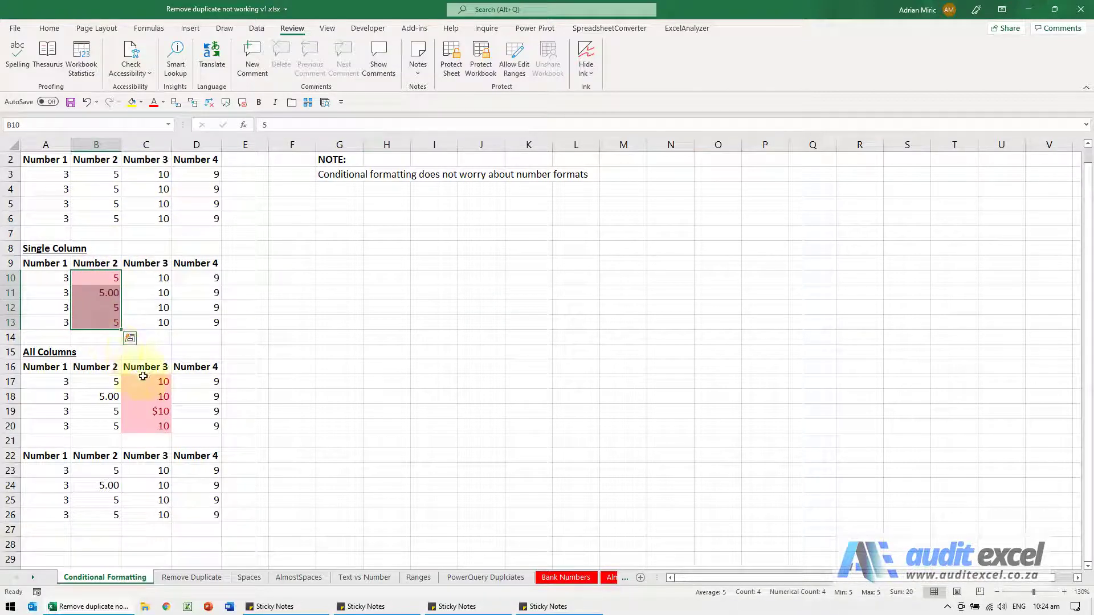
On the Remove Duplicate sheet, remove duplicates from A9:D13 using only Number 2, keeping 5 and 5.00
left_click(182, 578)
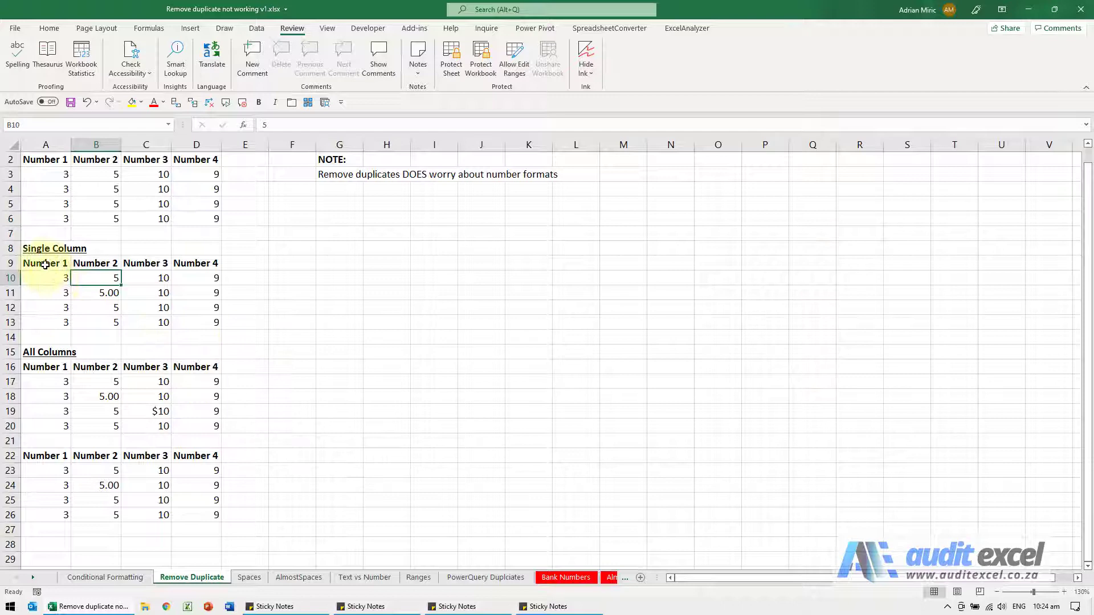
left_click_drag(45, 265, 180, 320)
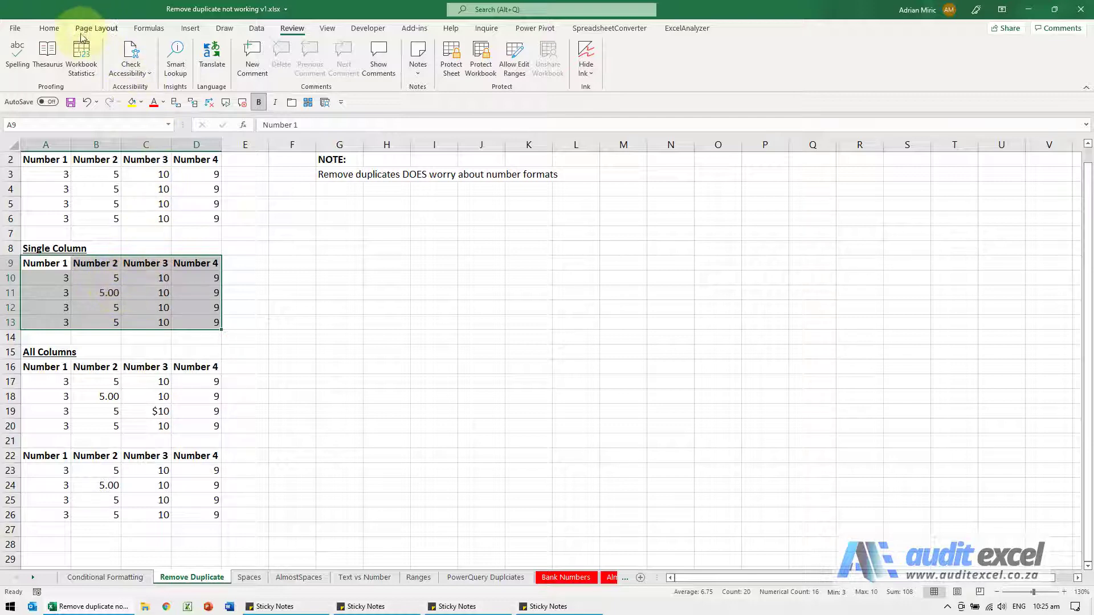
left_click(257, 28)
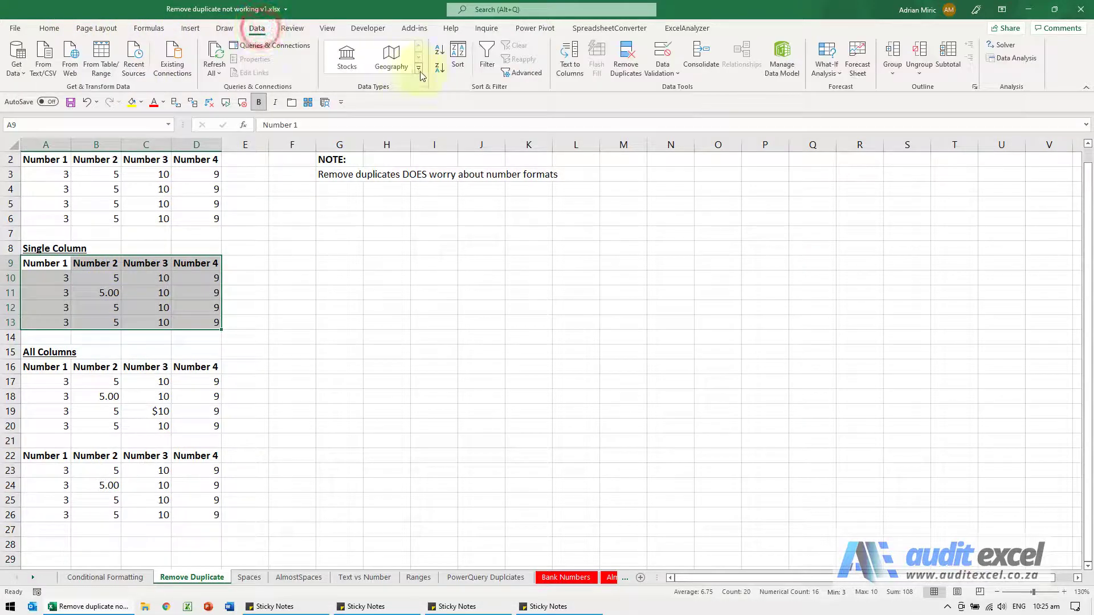
left_click(619, 62)
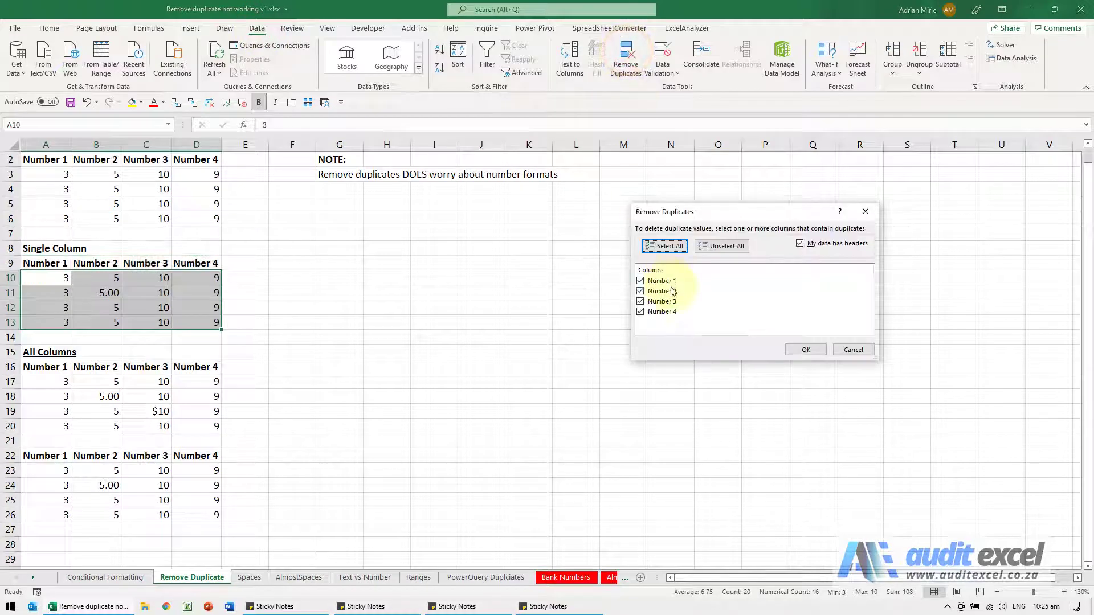
left_click(712, 246)
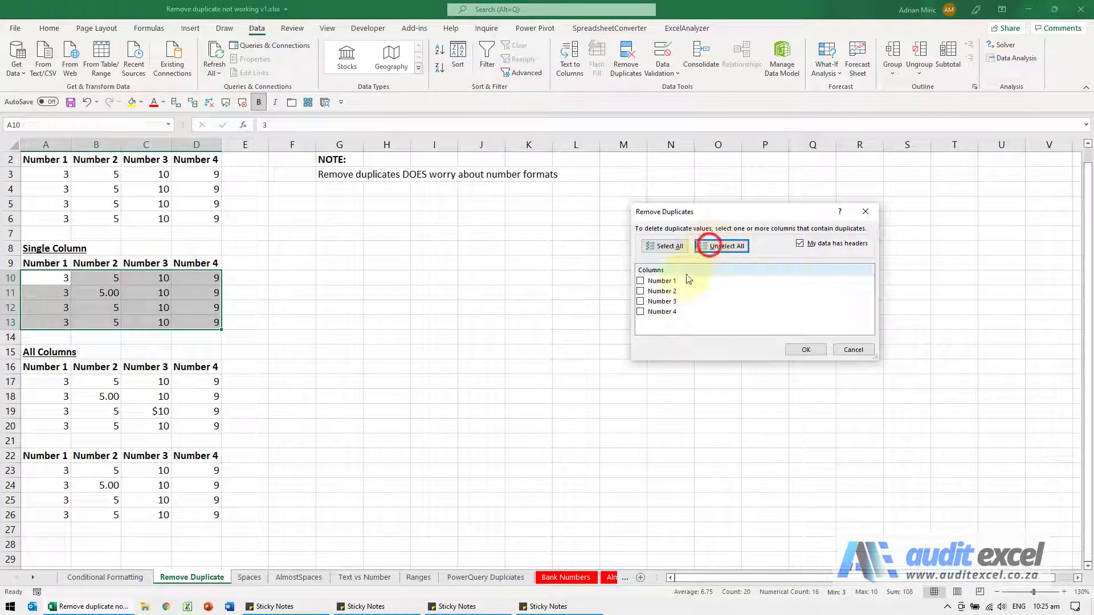
left_click(640, 291)
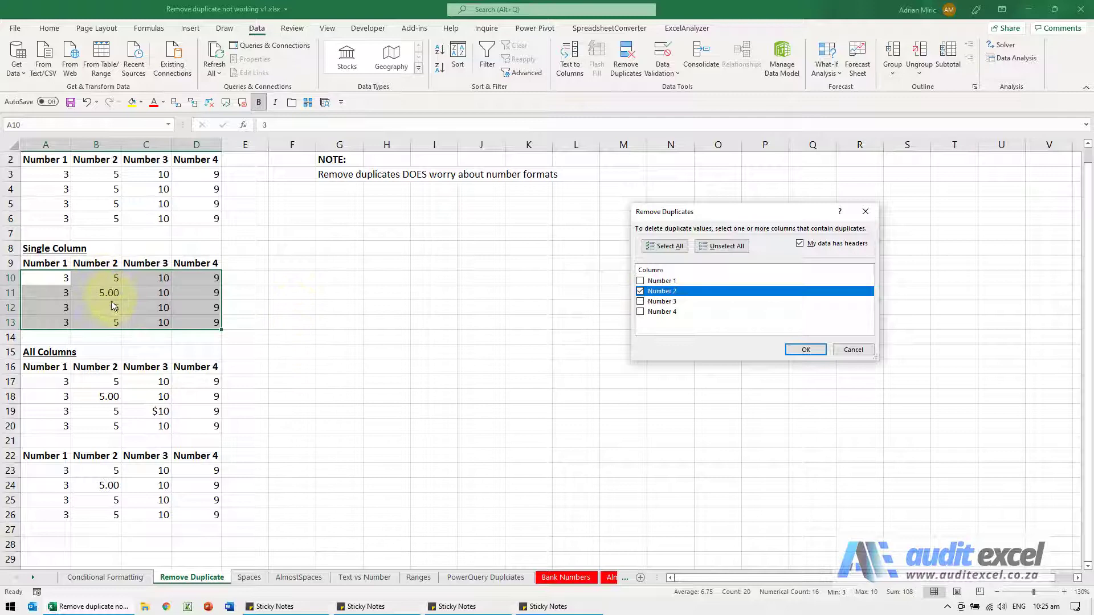
left_click(794, 349)
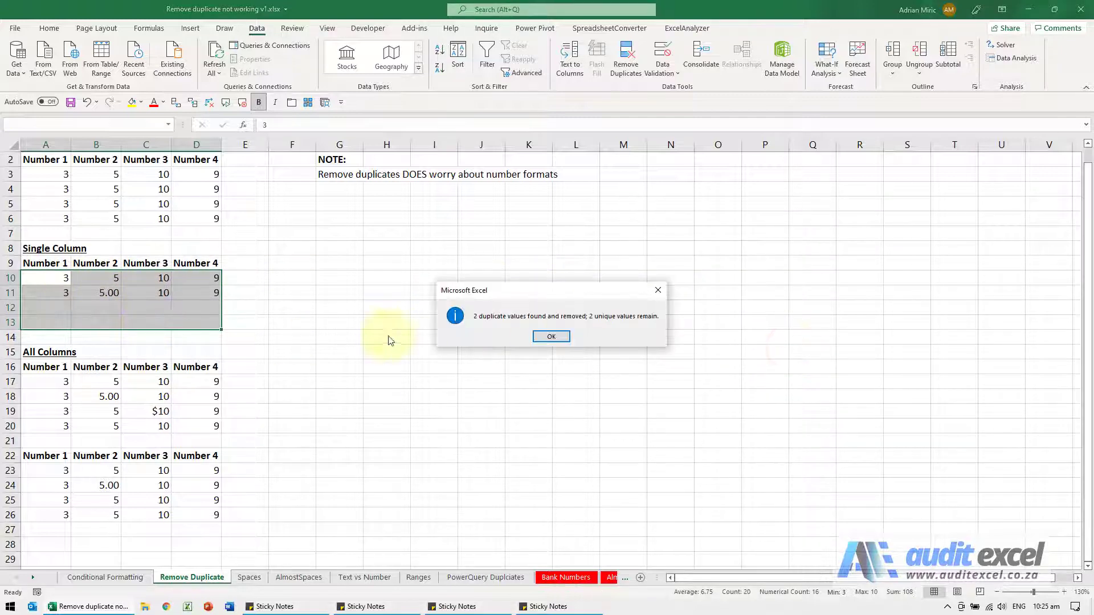
left_click(541, 337)
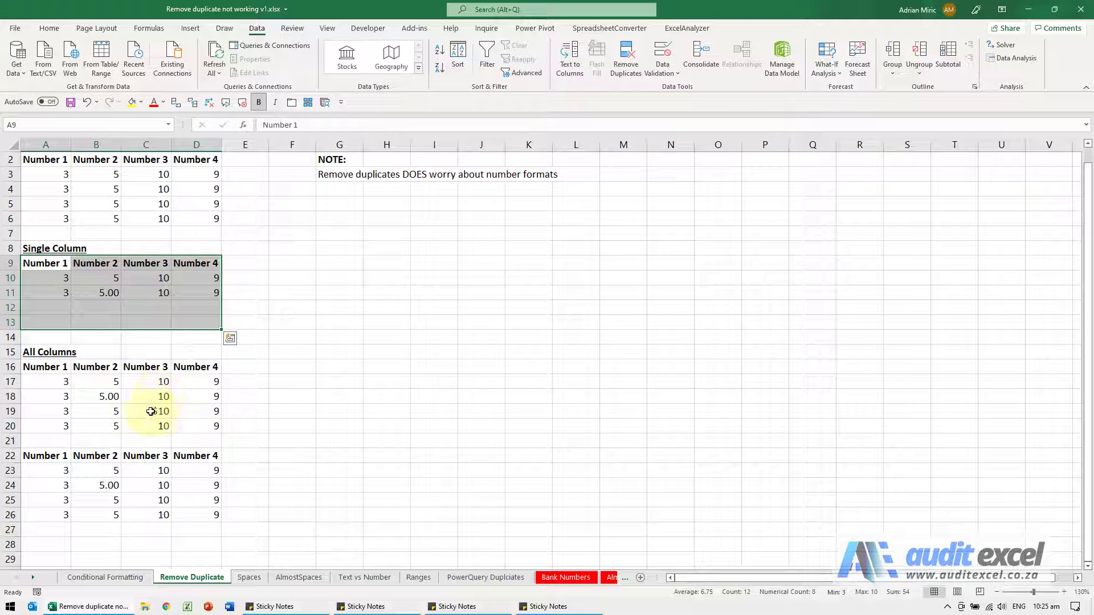
Remove duplicates from A16:D20 using only Number 3, leaving 10 and $10 as separate rows
left_click_drag(45, 366, 195, 425)
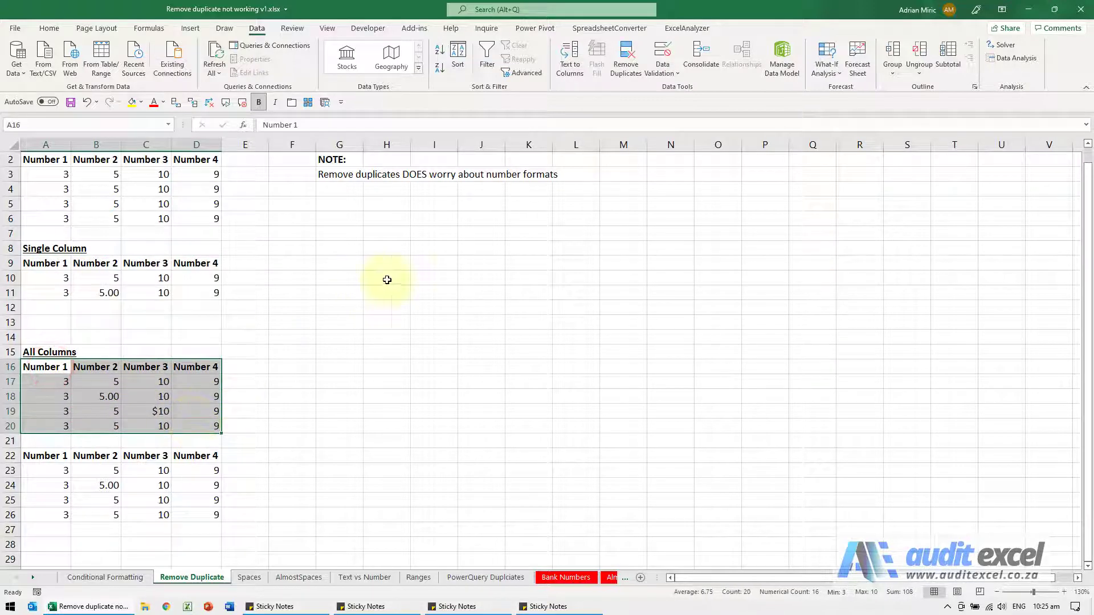
left_click(625, 54)
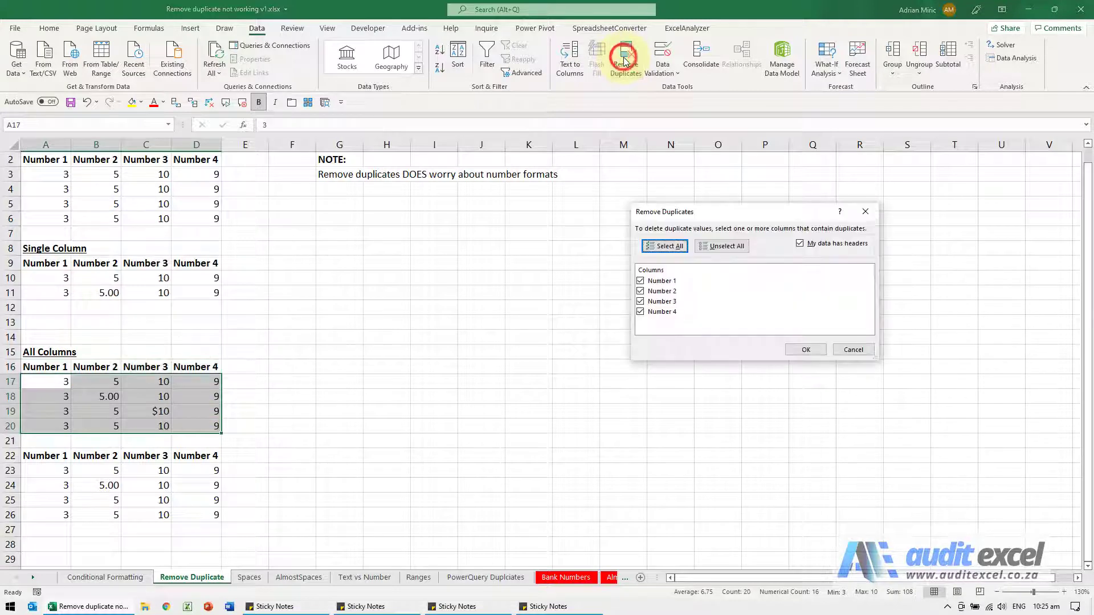
left_click(722, 246)
left_click(641, 301)
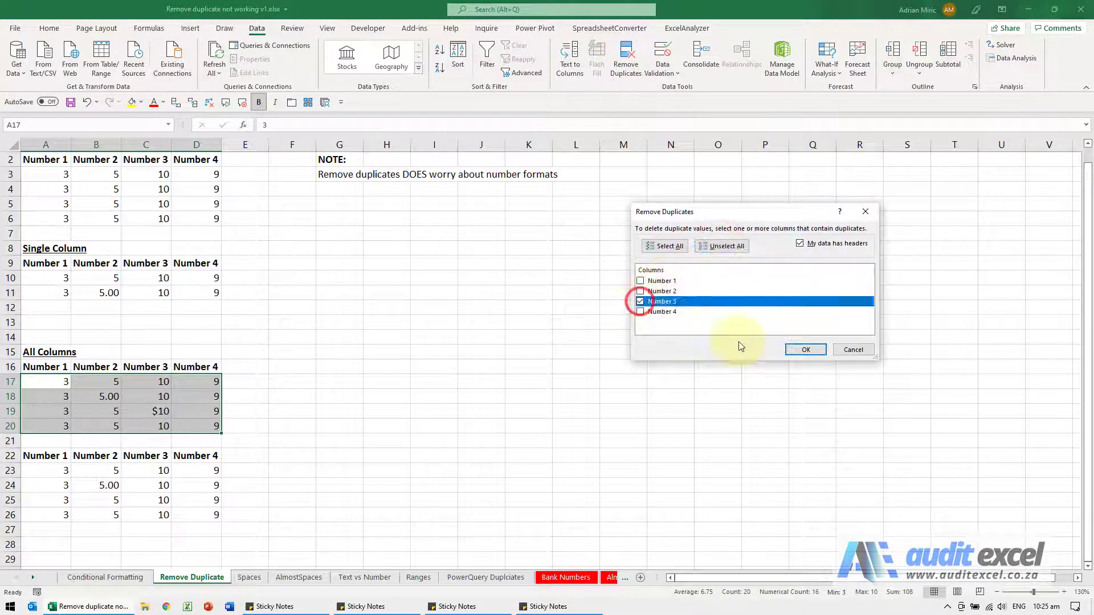
left_click(797, 349)
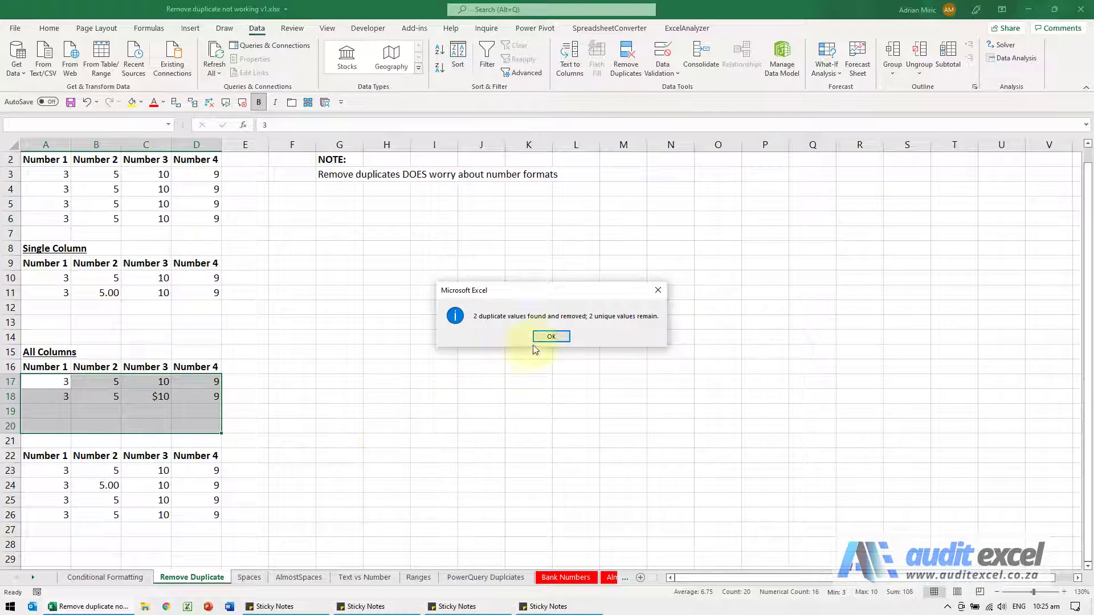
left_click(548, 337)
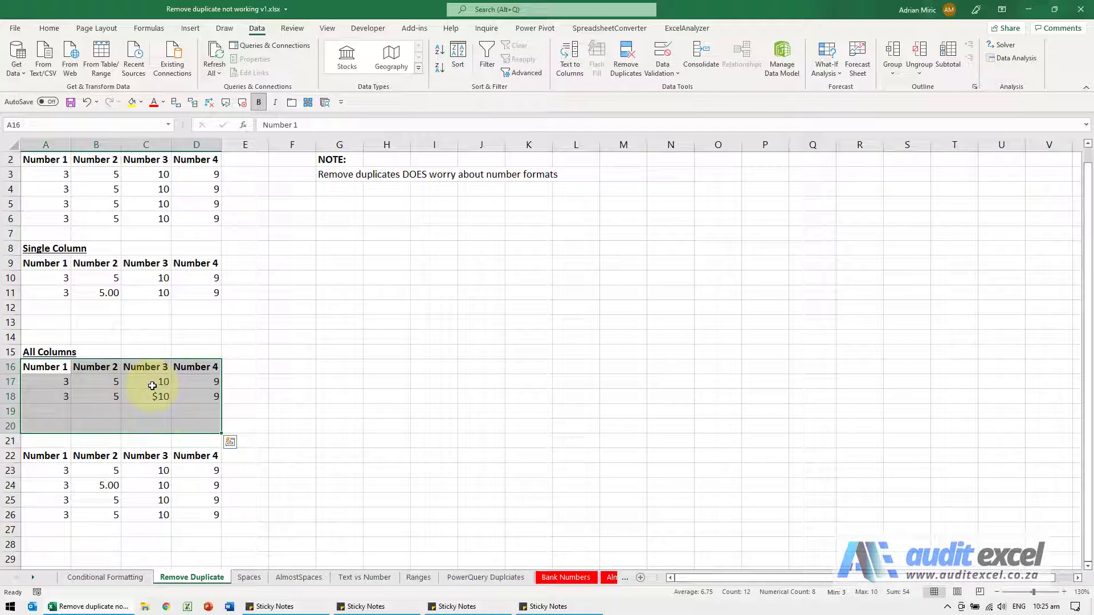
left_click(305, 429)
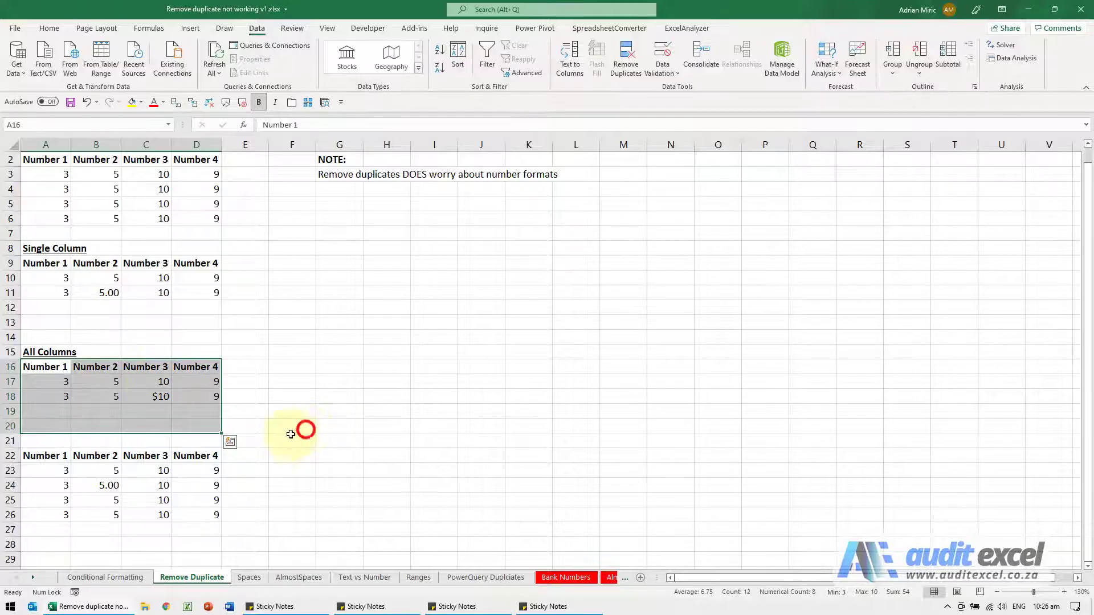
On the Spaces sheet, inspect the COUNTIFS checks in F7:F10 and the bank account entry in D8
left_click(246, 576)
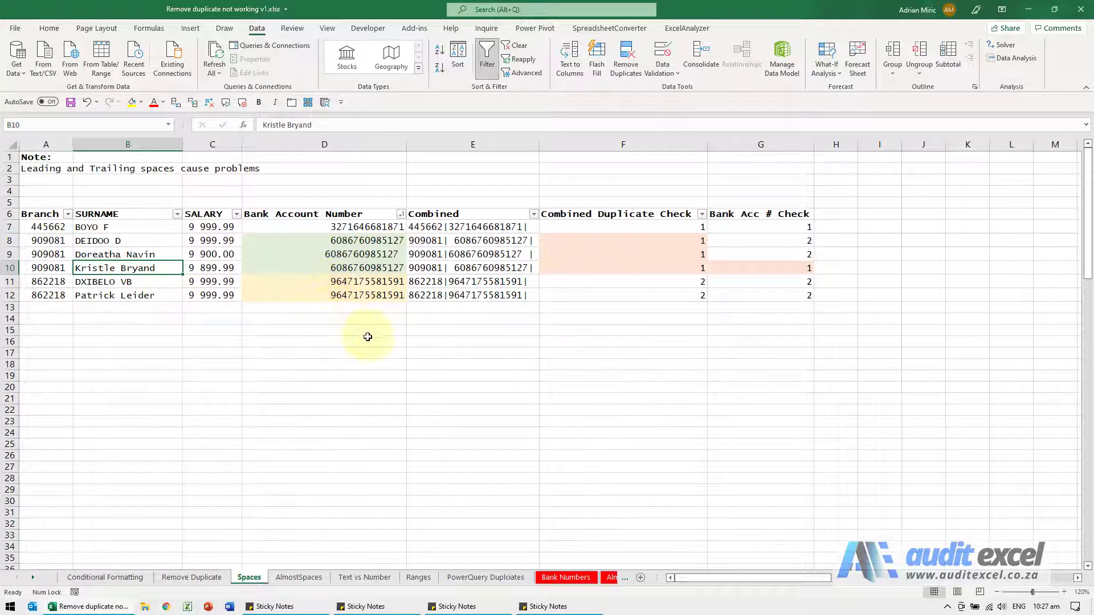
left_click(640, 228)
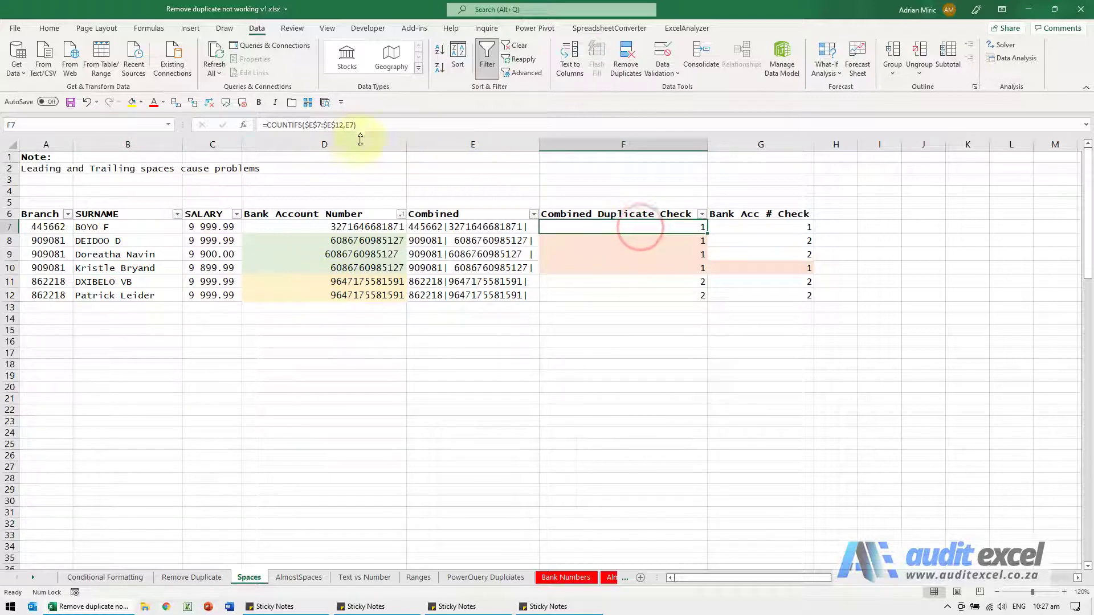
left_click(640, 240)
left_click(637, 254)
left_click(635, 266)
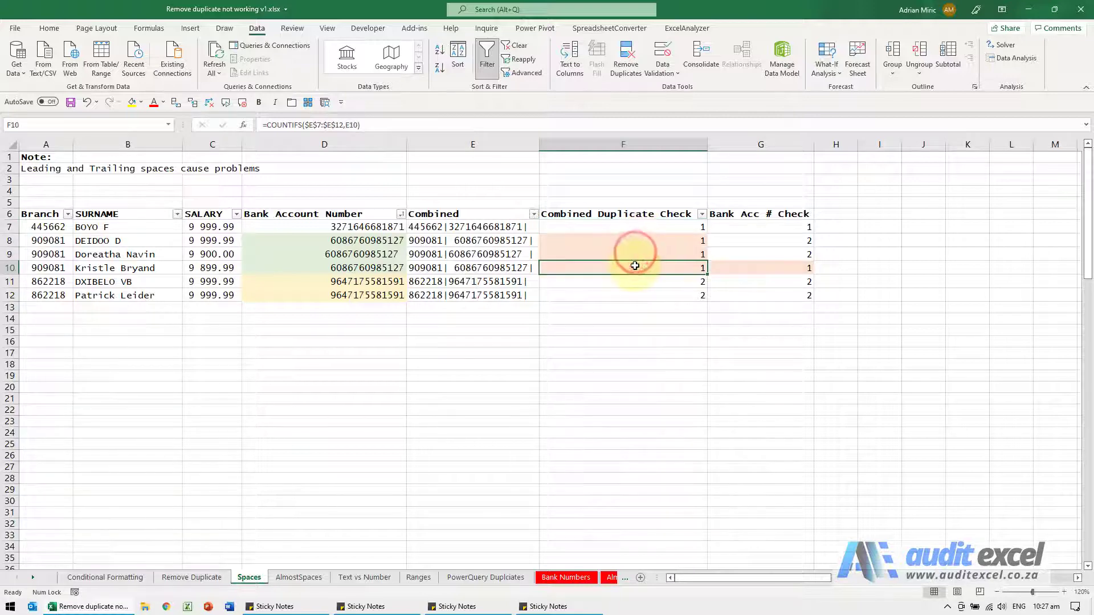
left_click(634, 240)
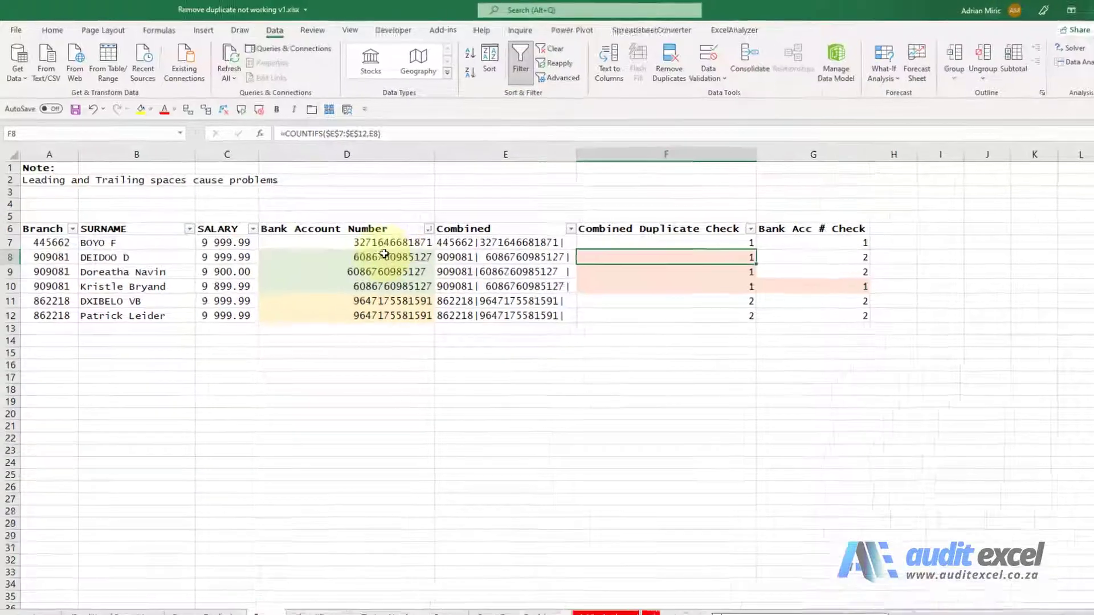
left_click(355, 239)
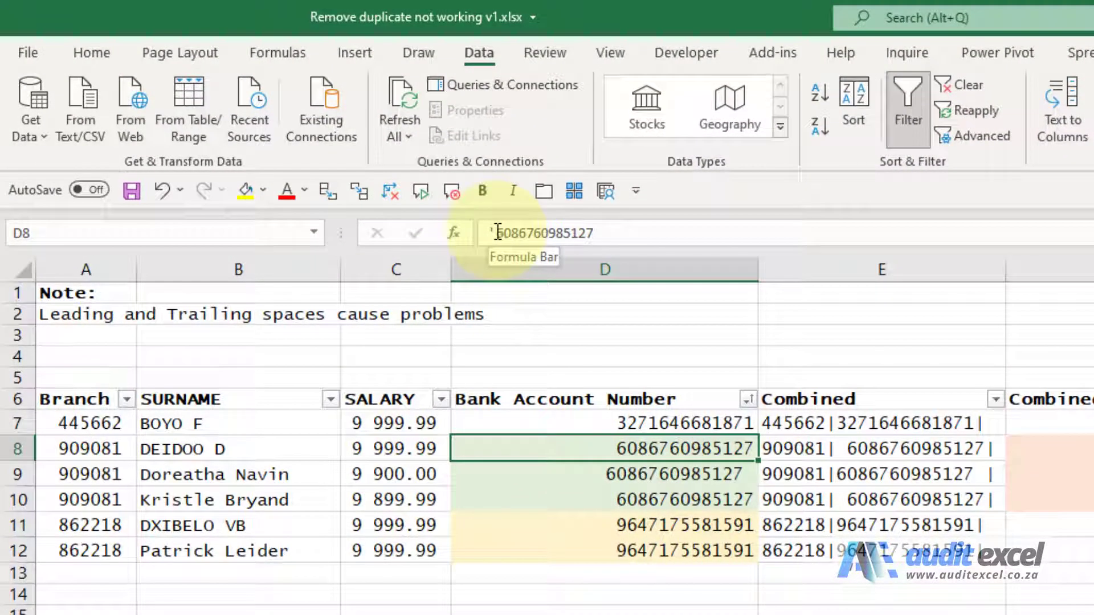
left_click(605, 471)
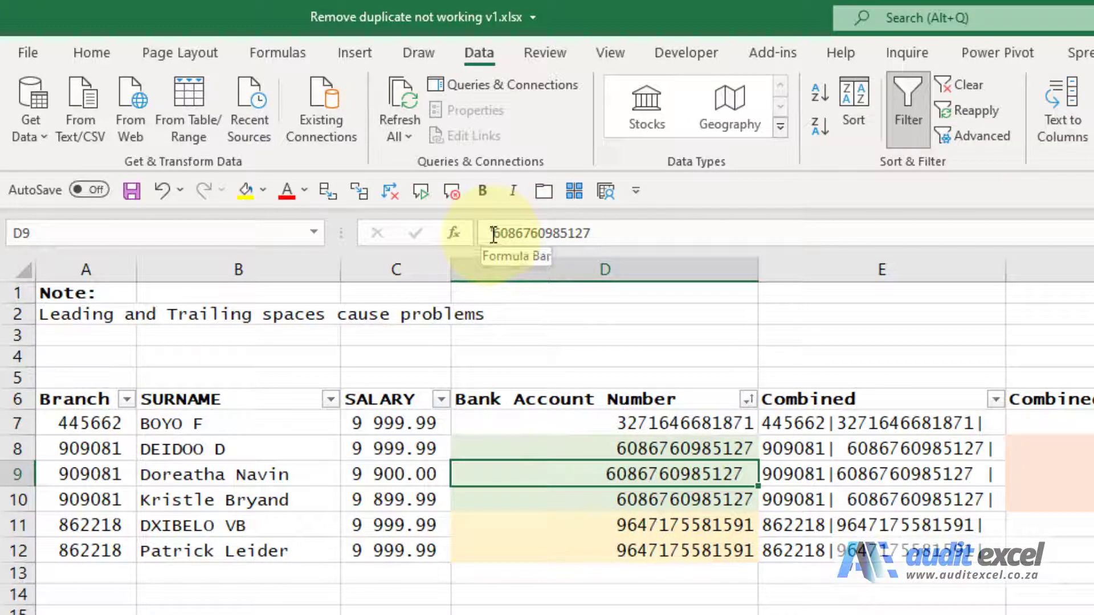
left_click(669, 234)
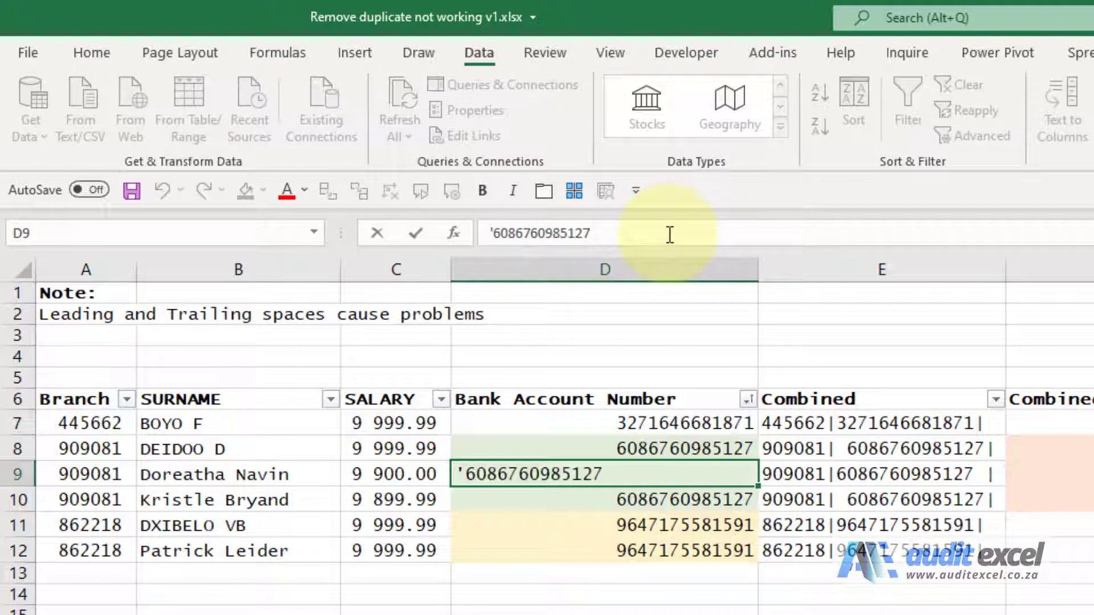
key("ctrl+Return")
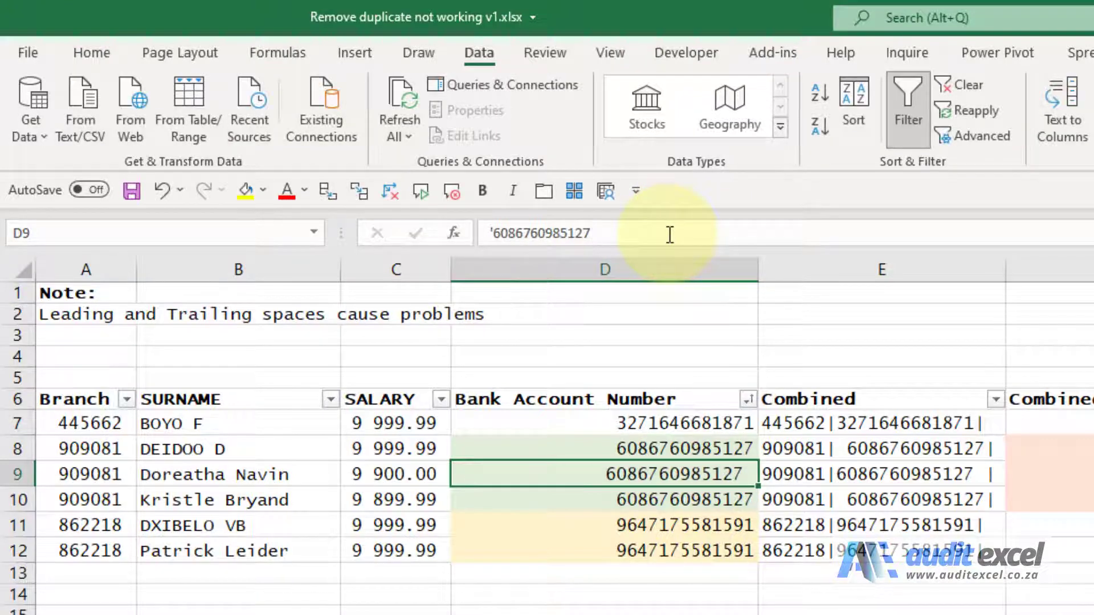
left_click(599, 499)
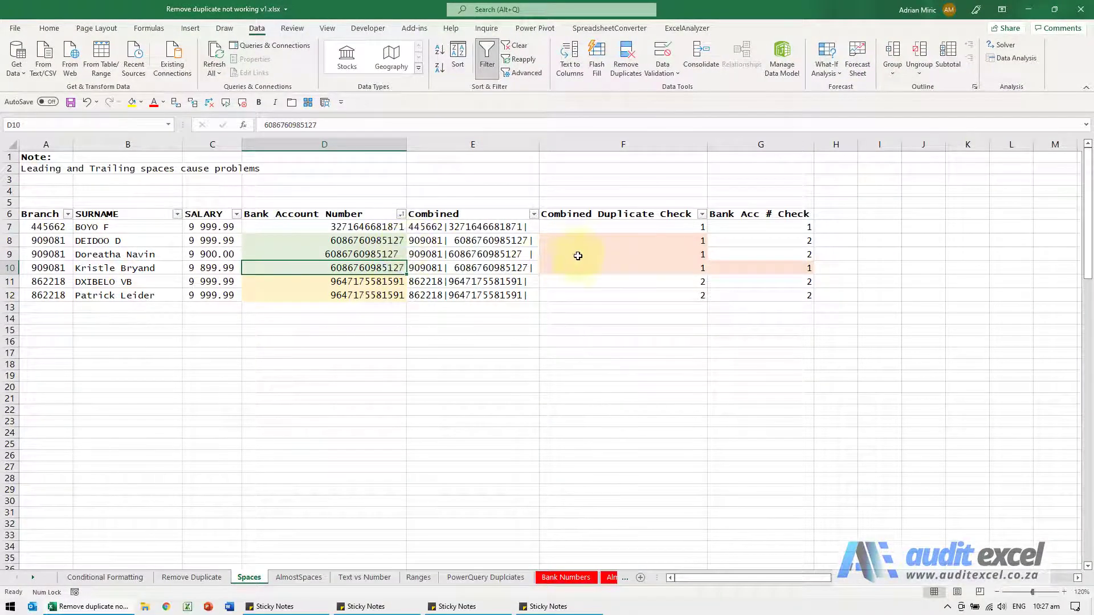
left_click(361, 241)
key("ctrl+c")
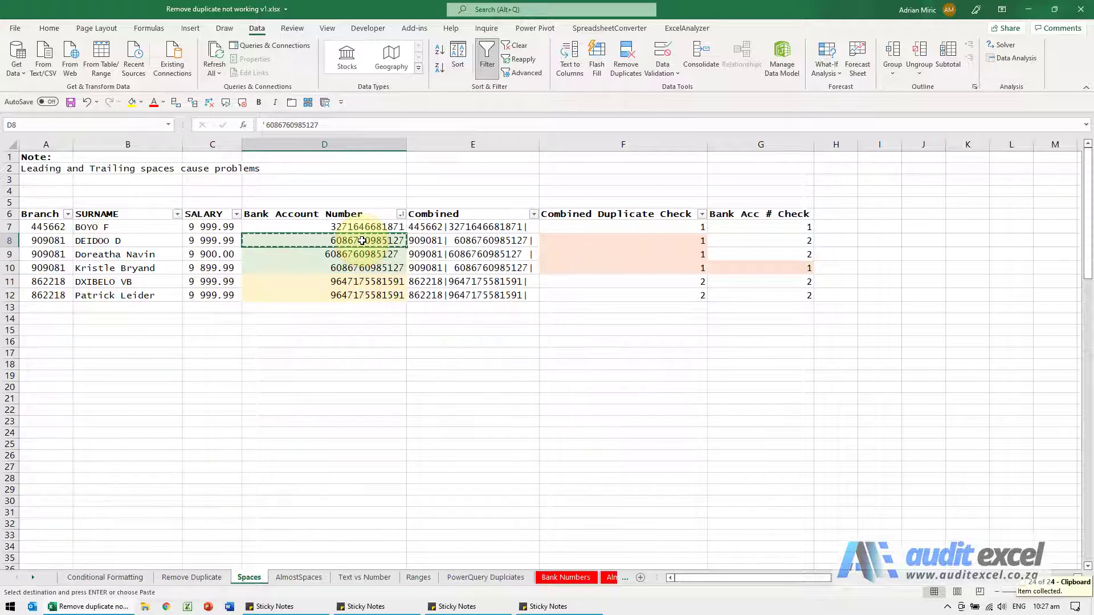
left_click(342, 254)
right_click(342, 254)
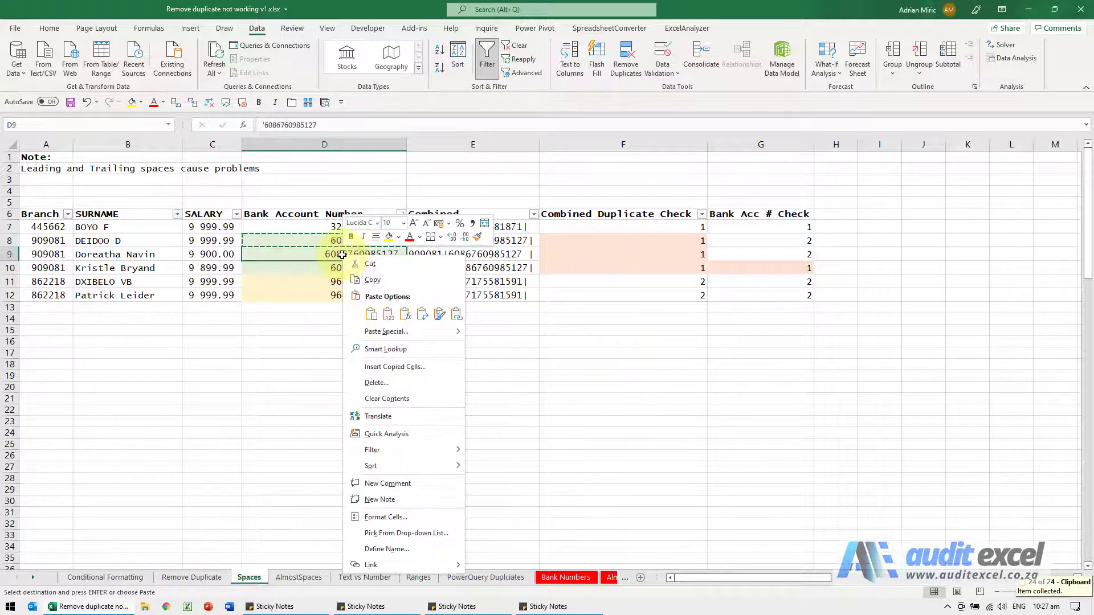
left_click(387, 315)
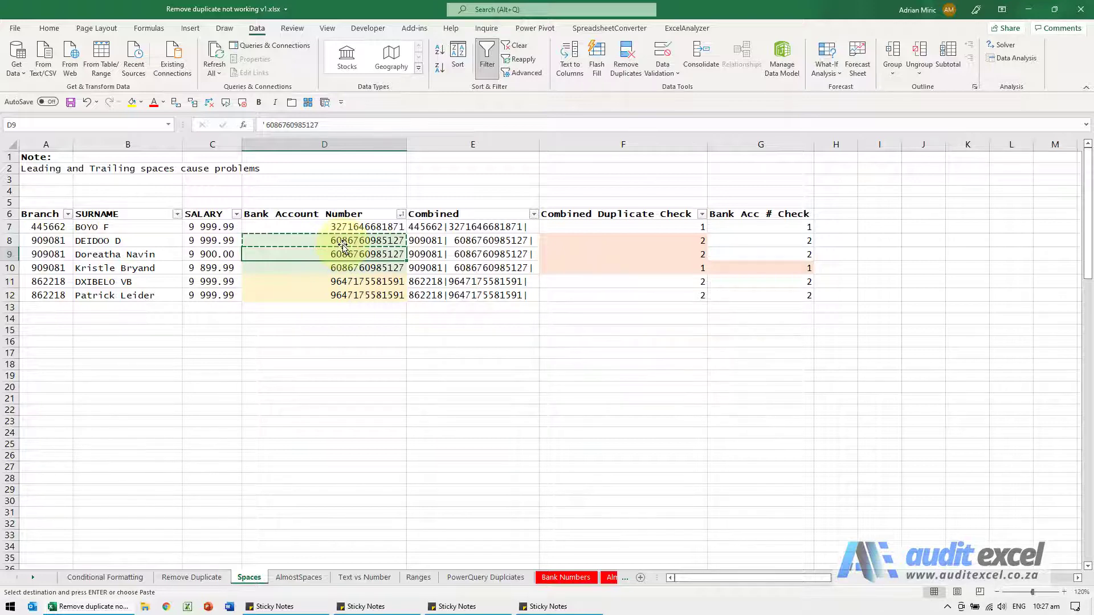
key("ctrl+z")
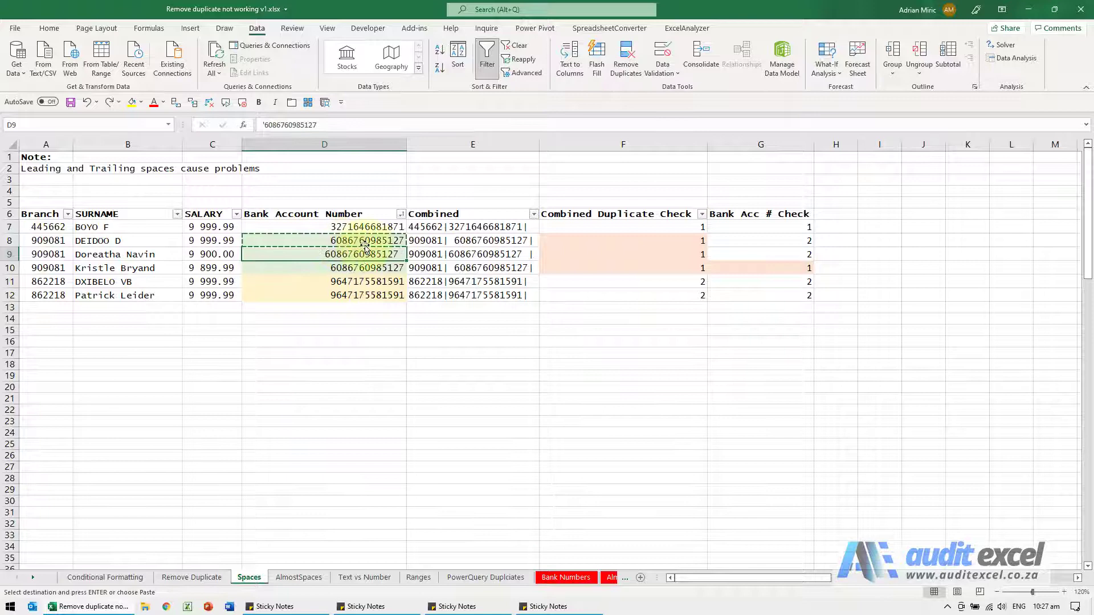
left_click(347, 240)
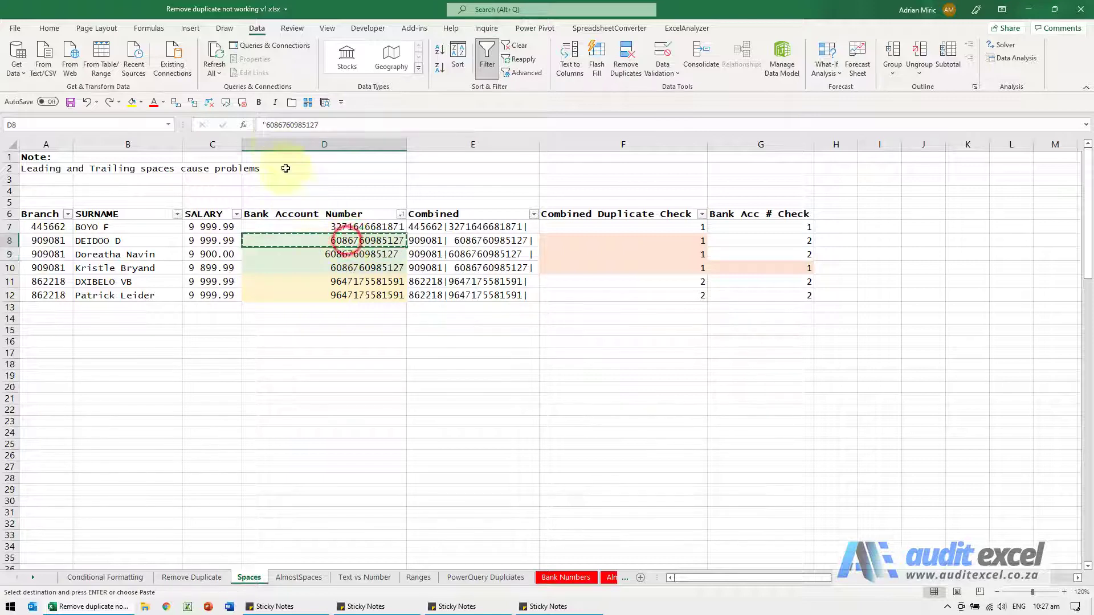
left_click(341, 252)
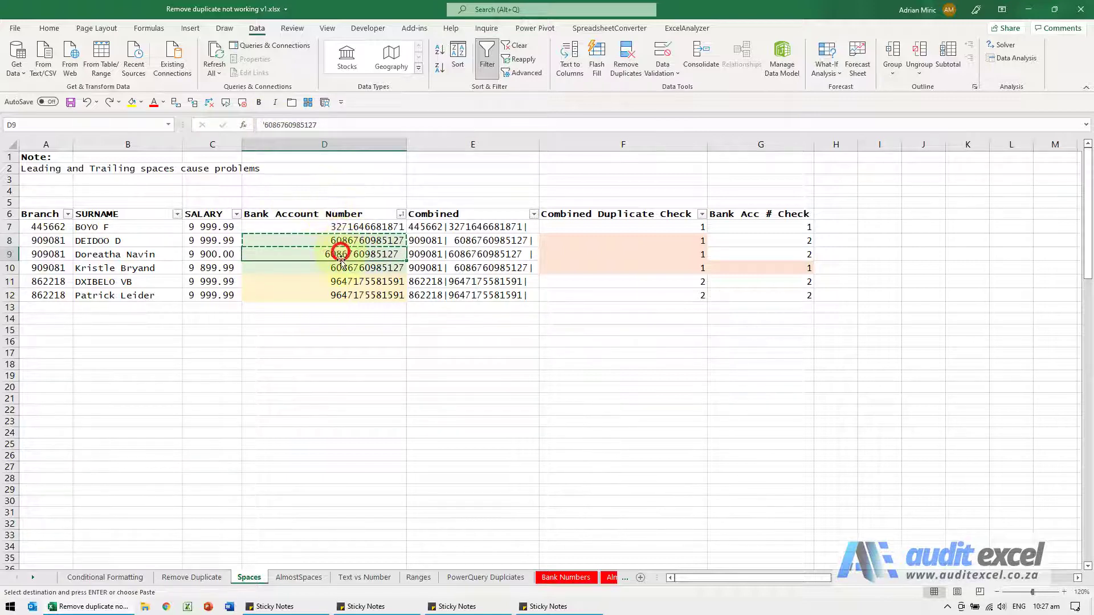
left_click(341, 267)
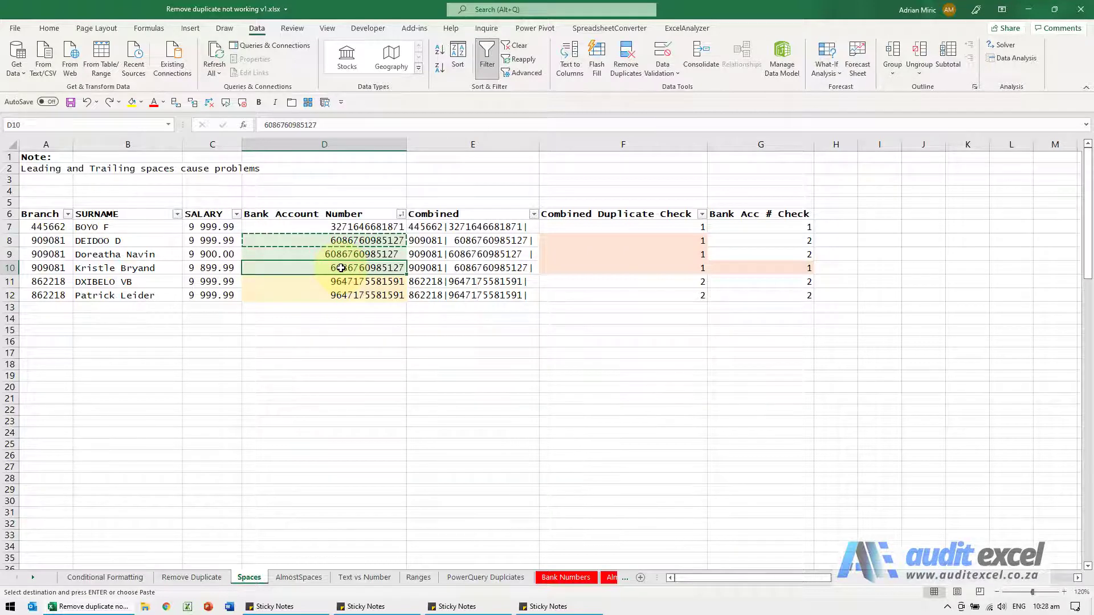
left_click(342, 240)
left_click(267, 127)
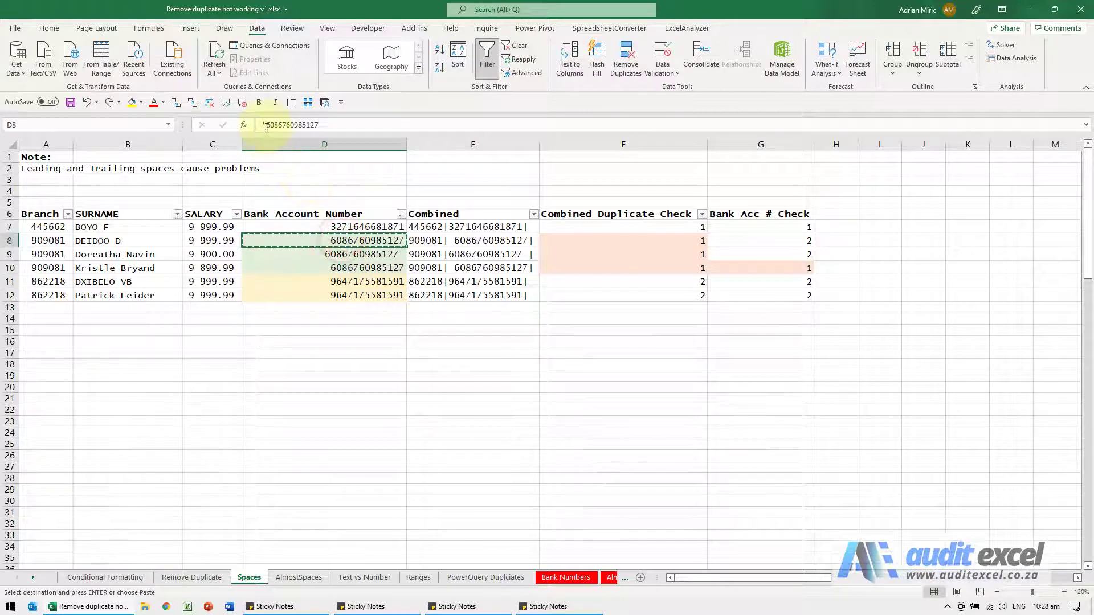
left_click(336, 253)
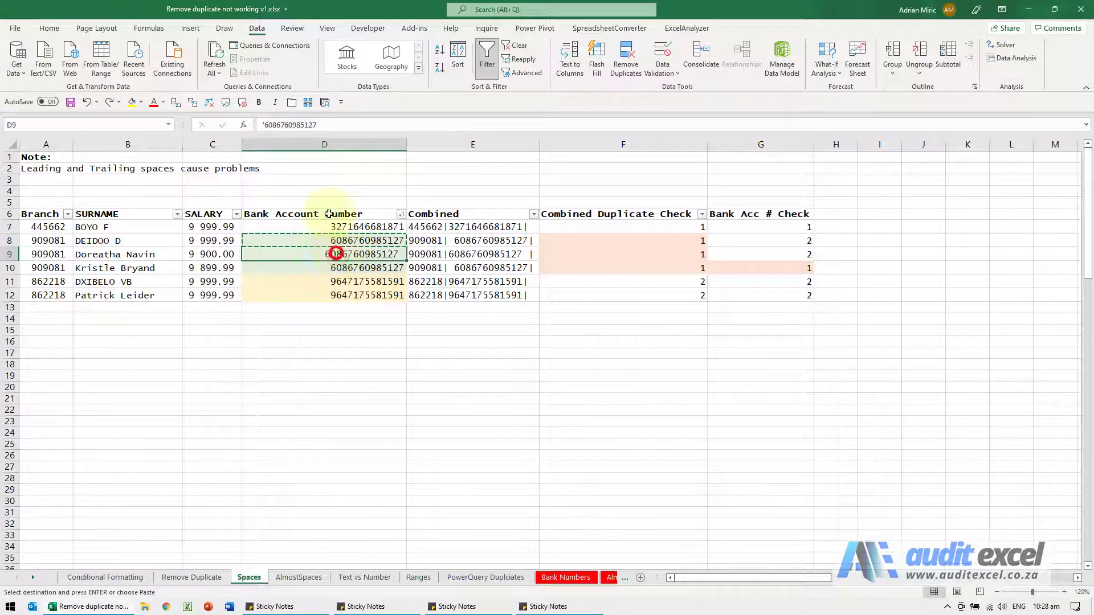
left_click(336, 124)
key("Escape")
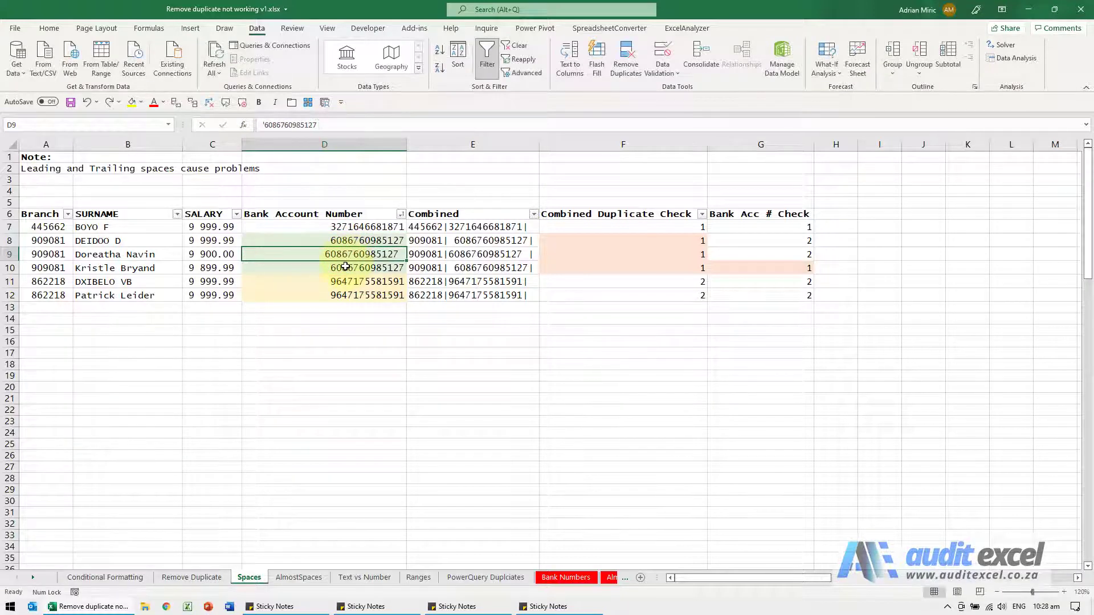
left_click(345, 266)
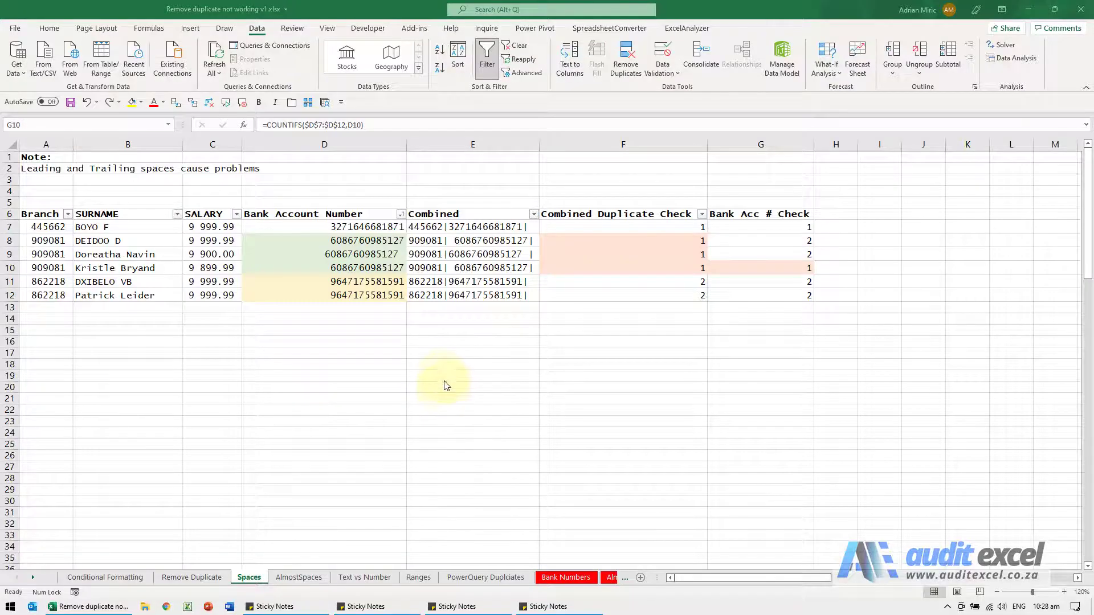
left_click(444, 370)
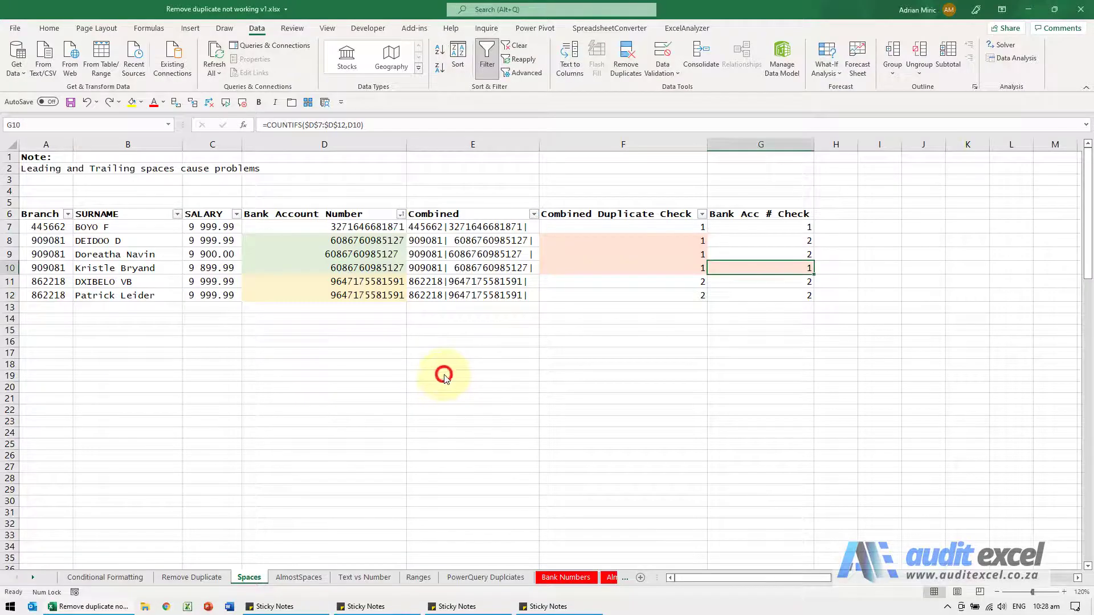
On the AlmostSpaces sheet, inspect the B8 COUNTIFS formula and student numbers in A8 and D8
left_click(300, 577)
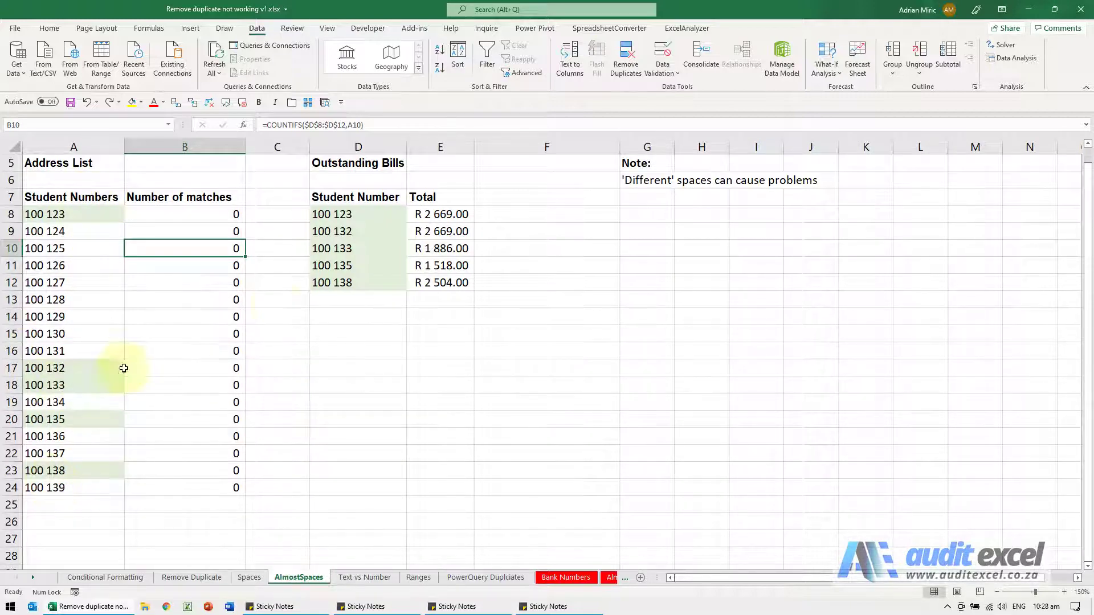
left_click(203, 213)
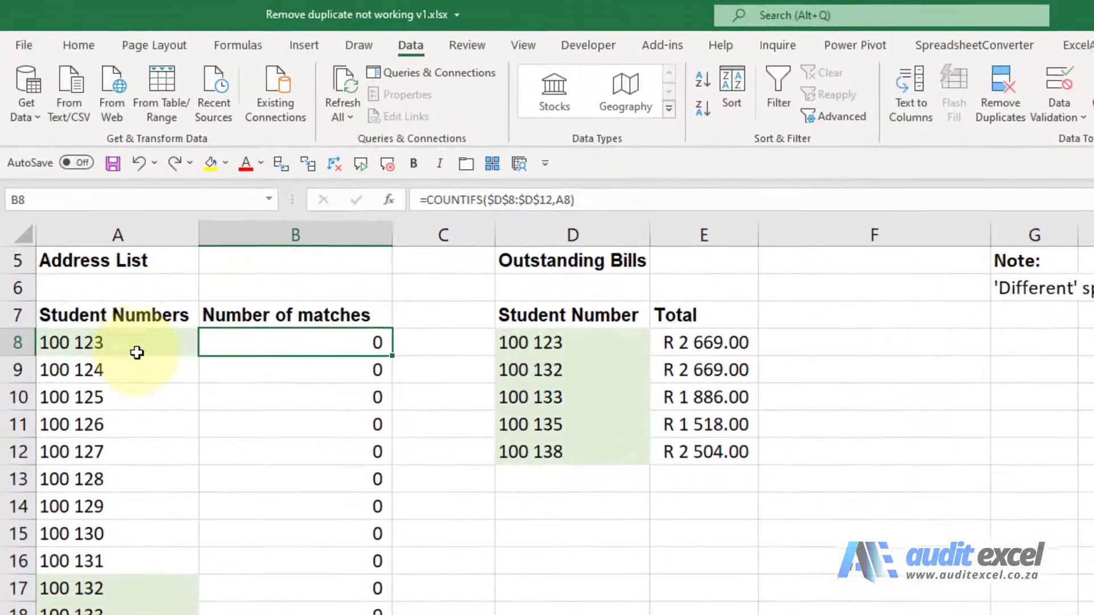
left_click(84, 217)
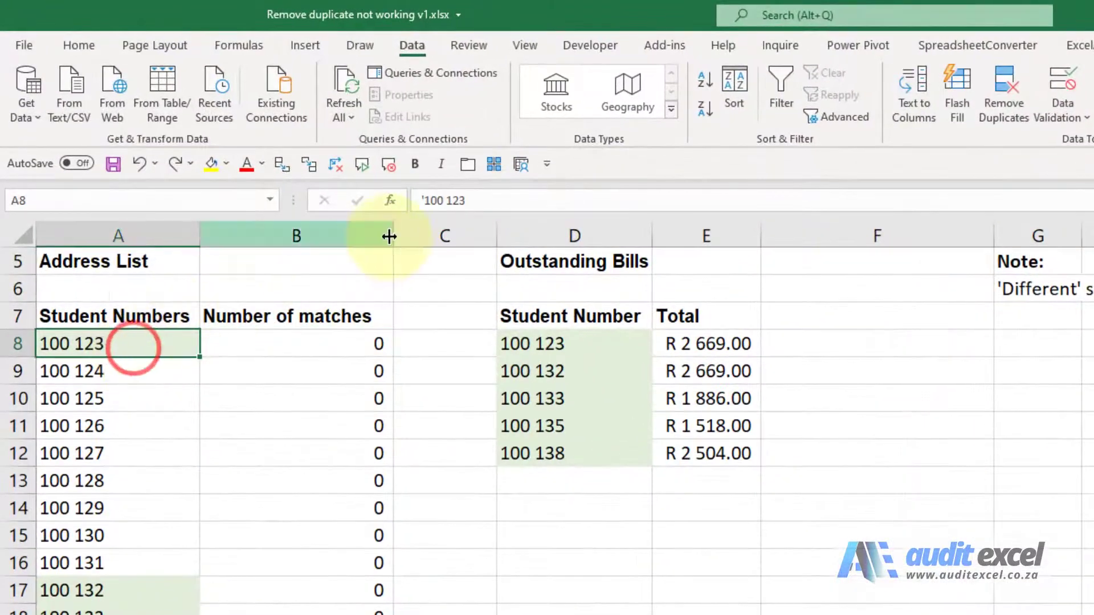
left_click(597, 348)
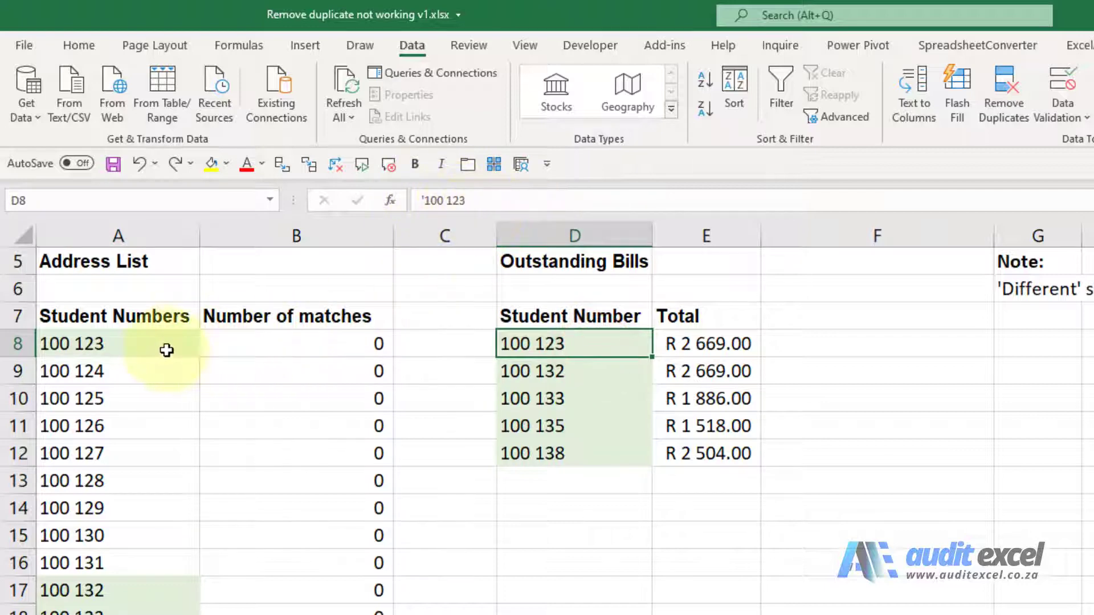
left_click(164, 348)
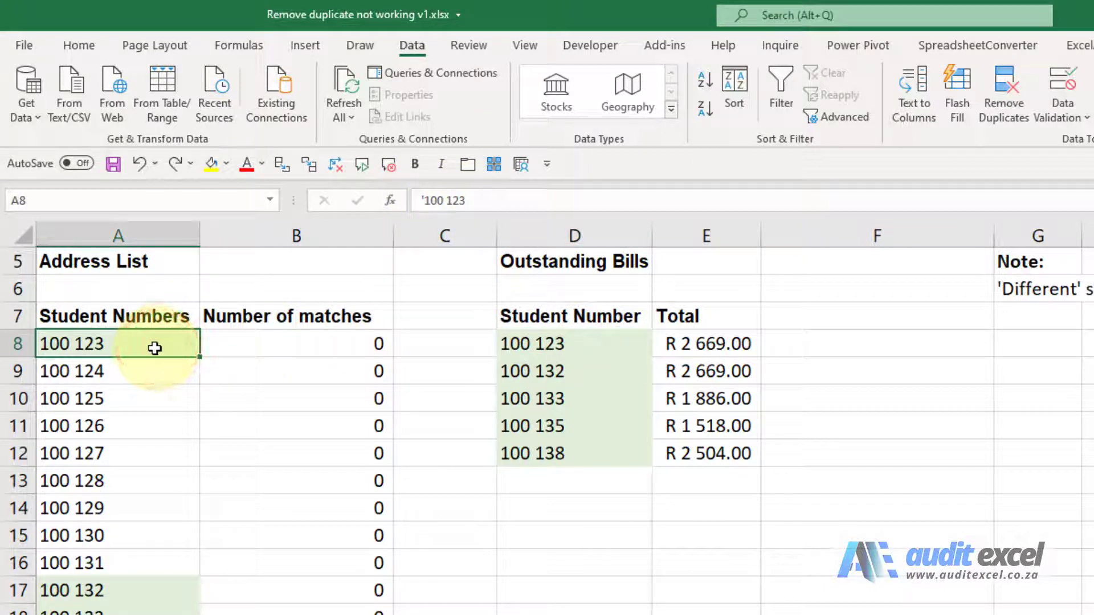
key("ctrl+c")
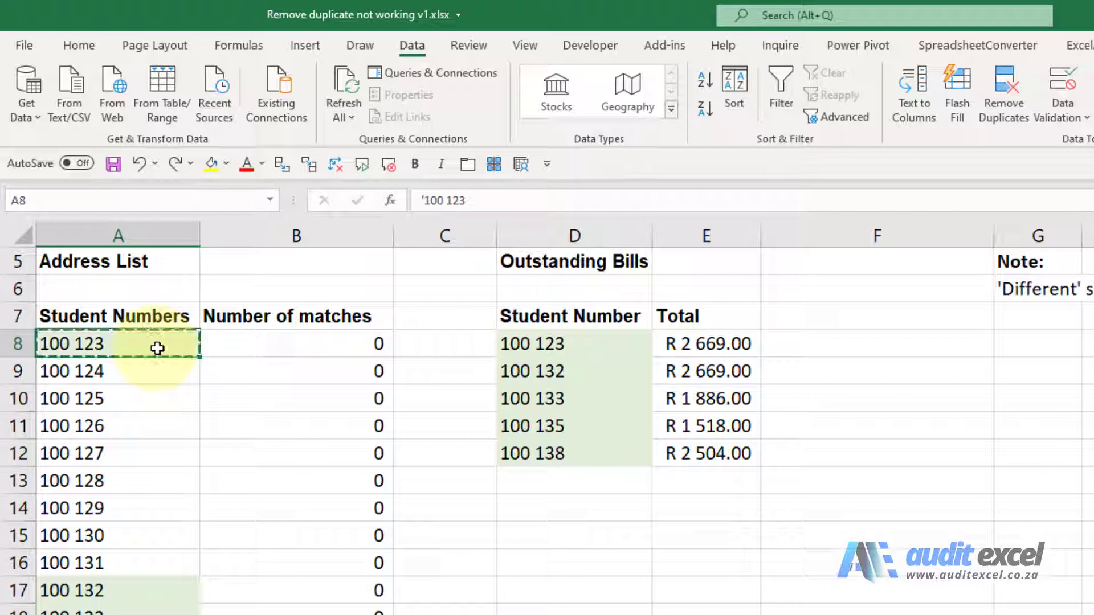
right_click(560, 346)
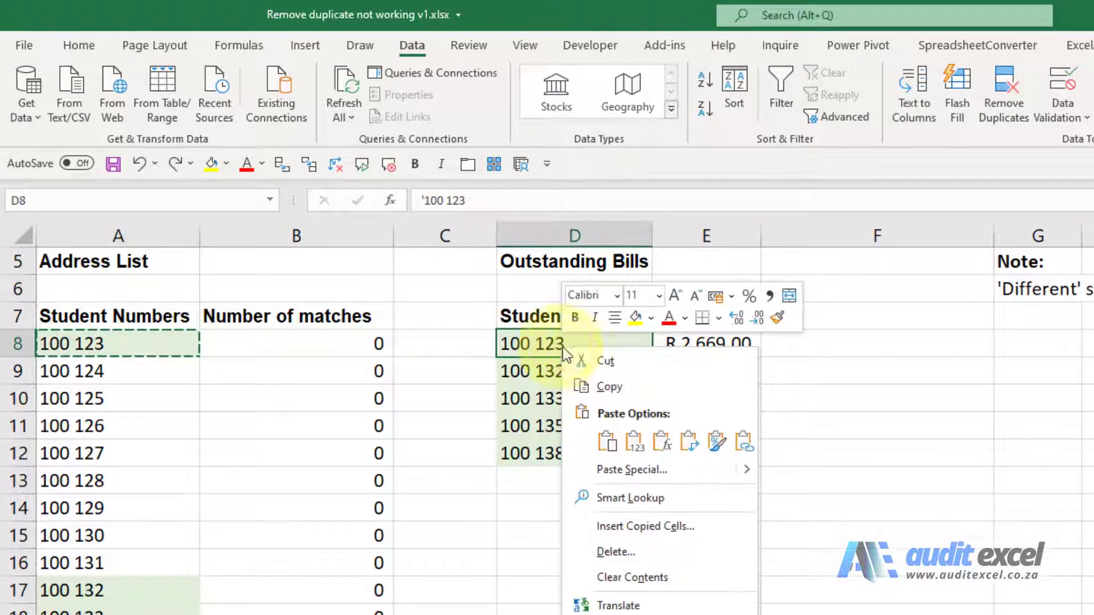
left_click(632, 443)
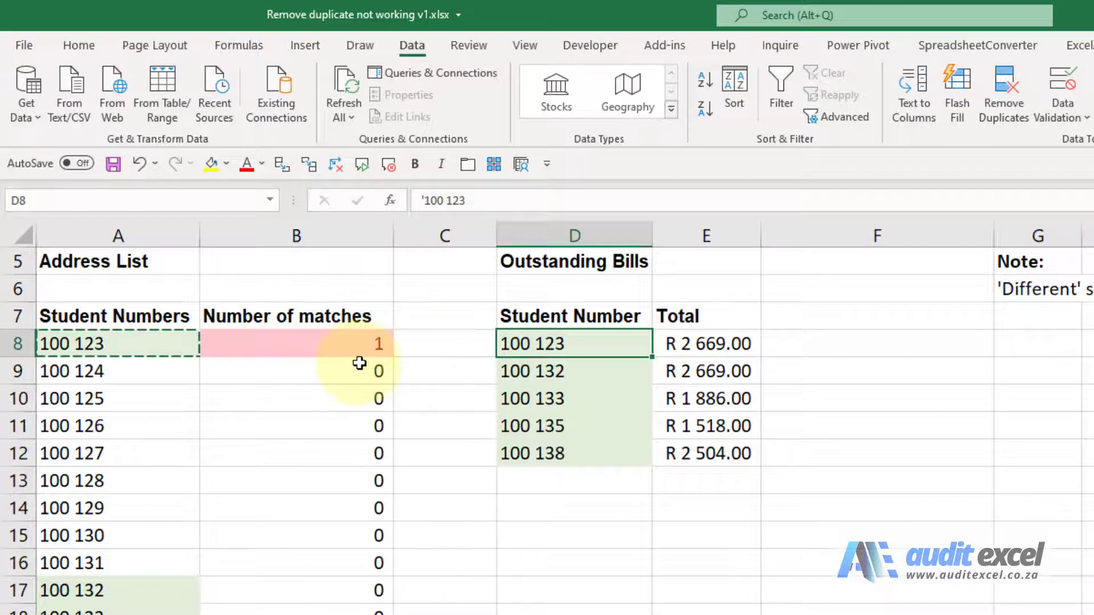
key("ctrl+z")
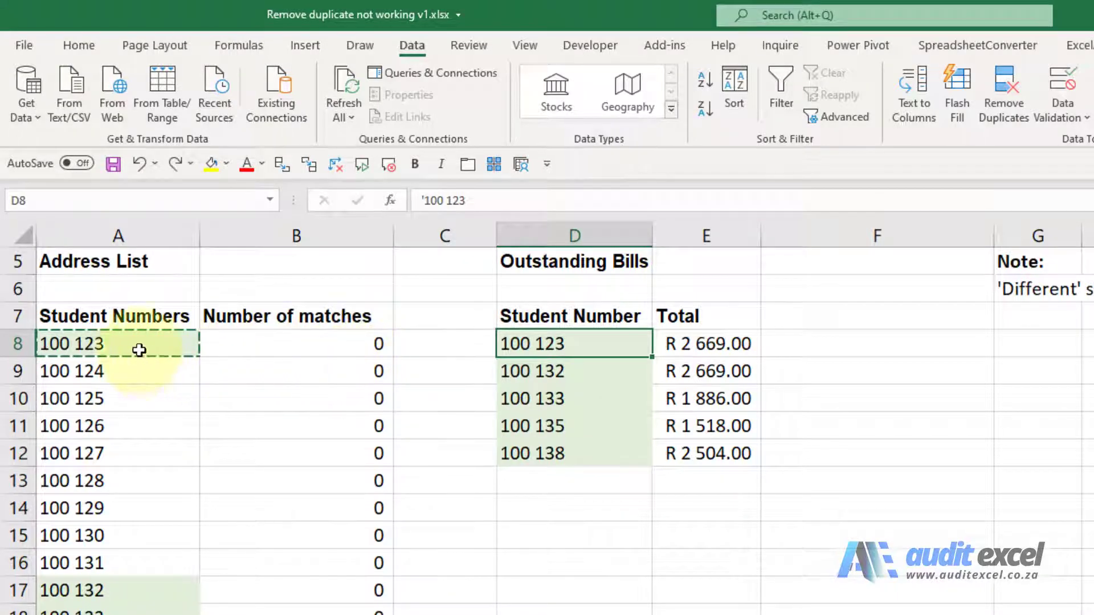
left_click(139, 343)
left_click(542, 343)
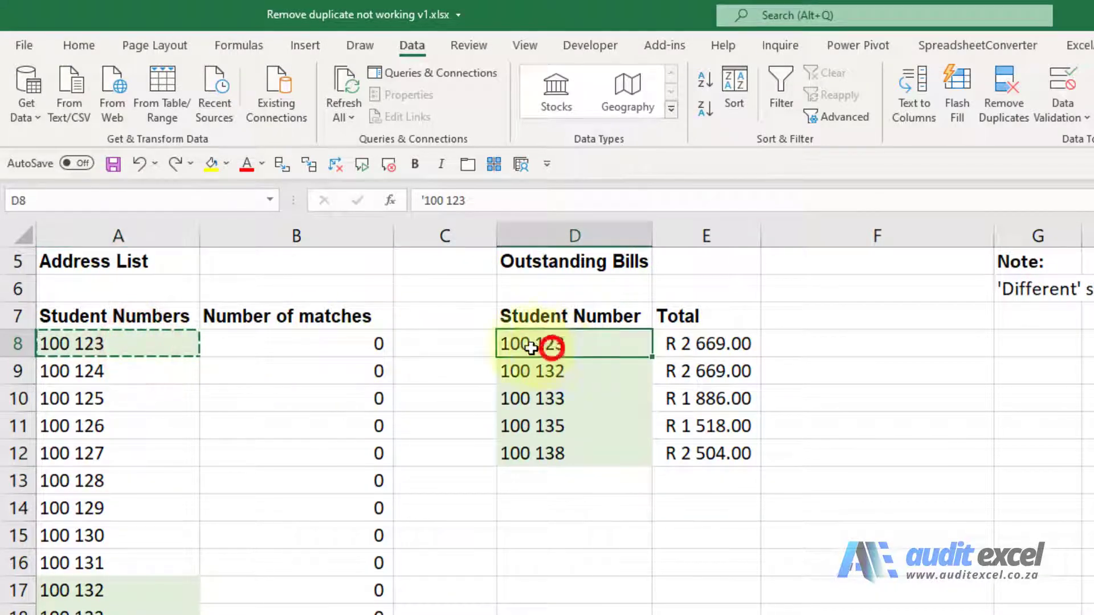
left_click(157, 340)
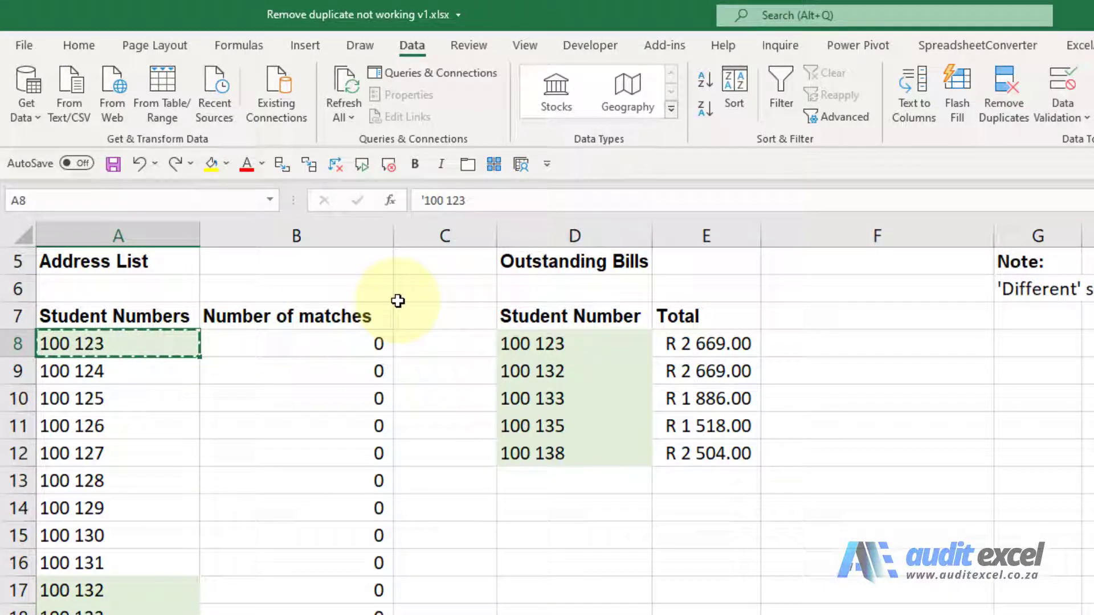
left_click(448, 200)
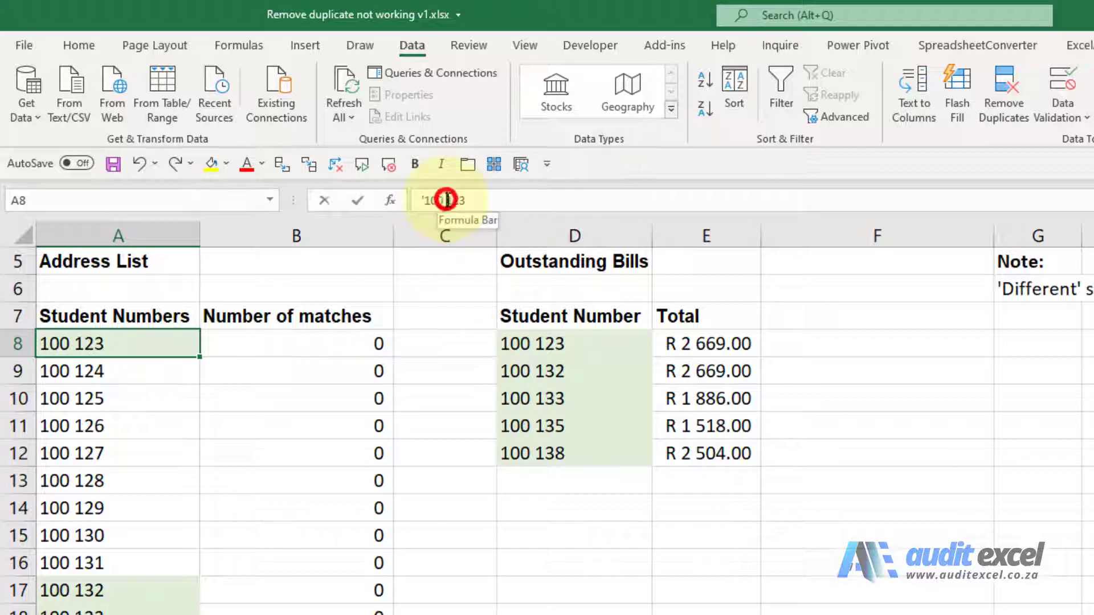
key("Left")
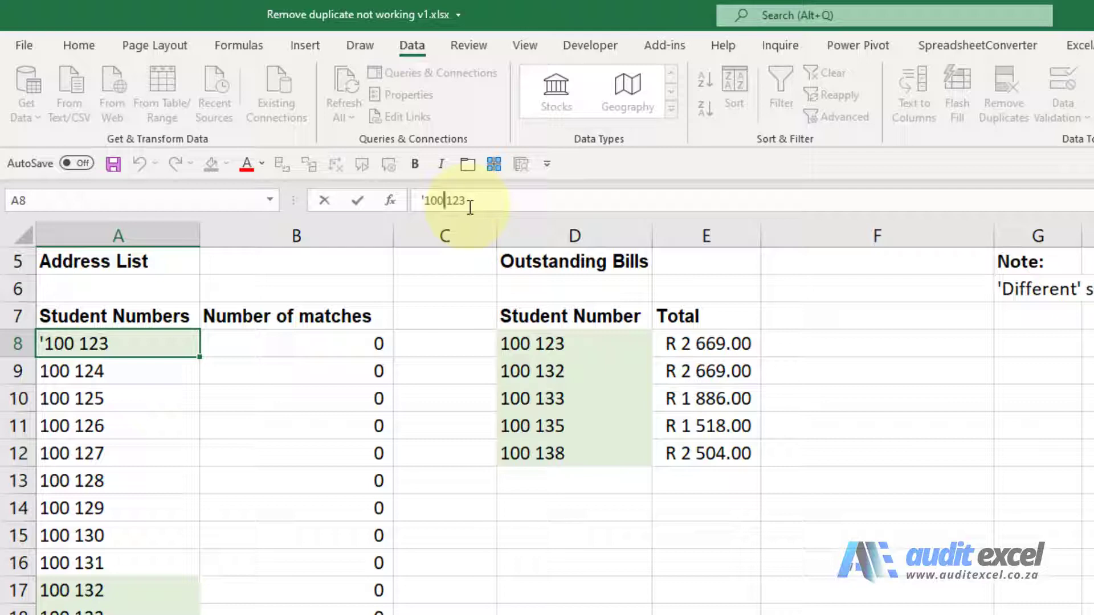
key("Escape")
left_click(561, 344)
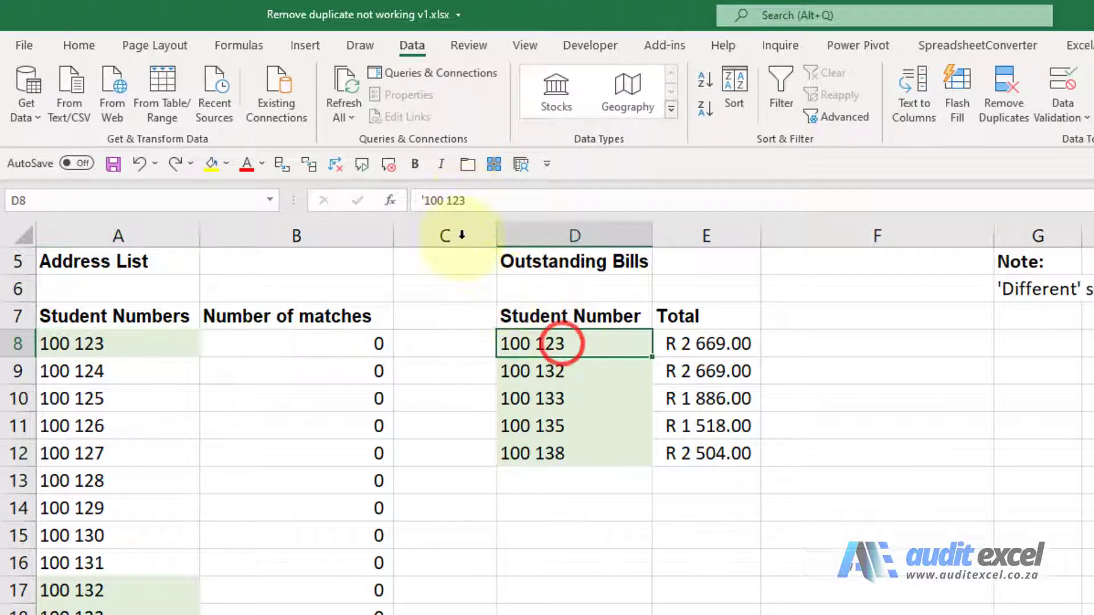
left_click(448, 200)
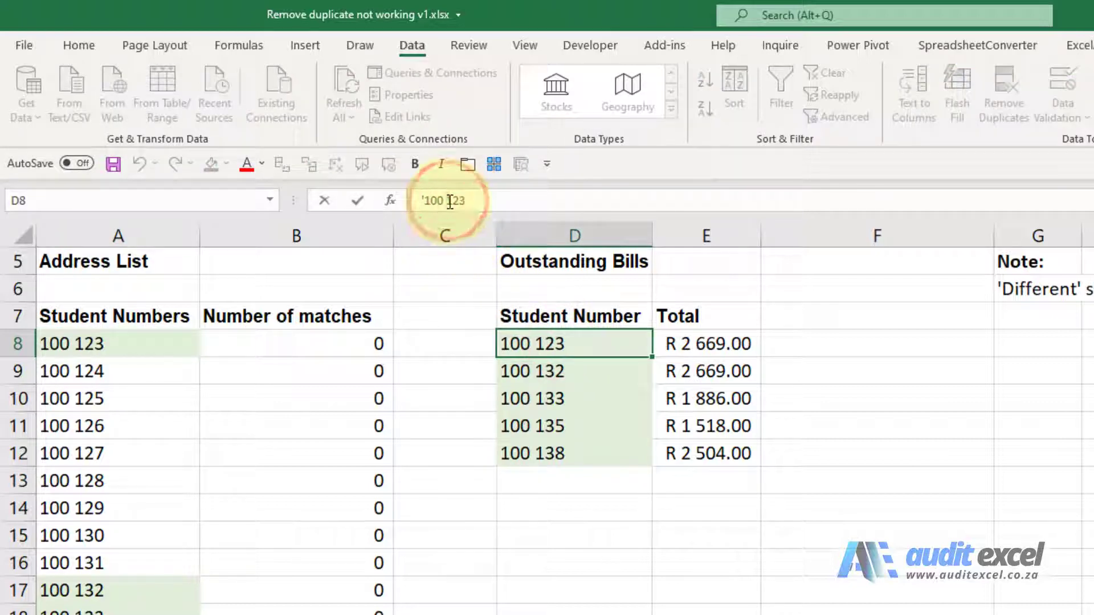
key("Escape")
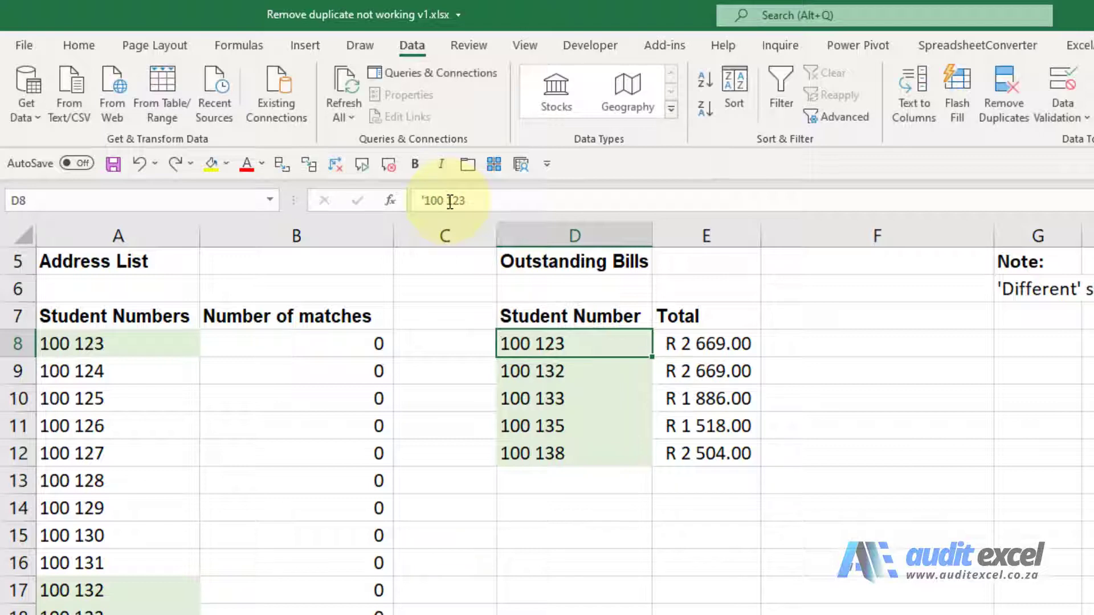
left_click(138, 344)
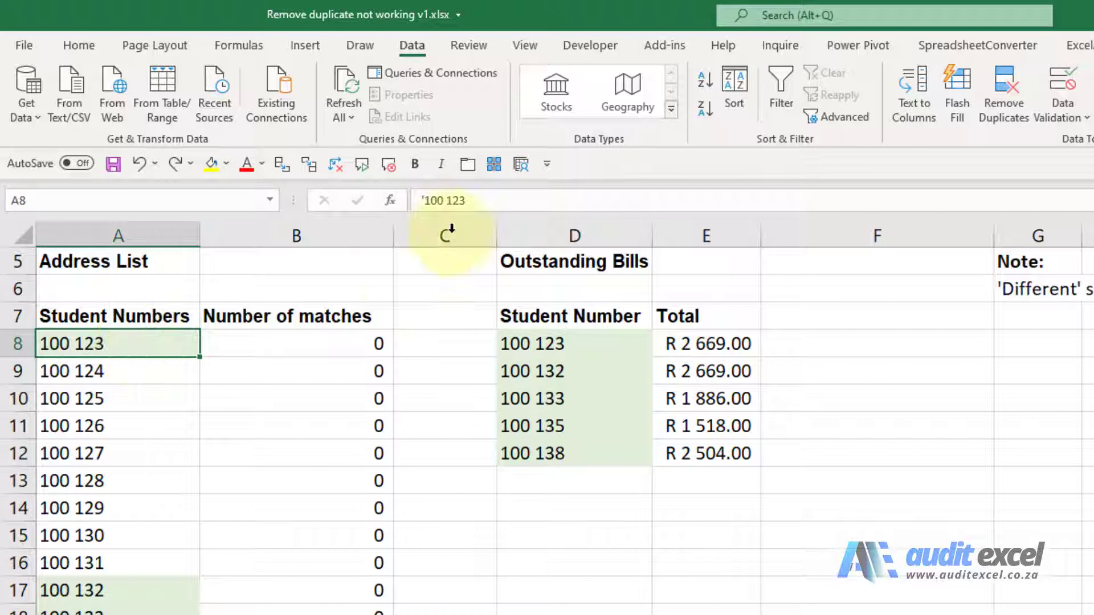
left_click(450, 203)
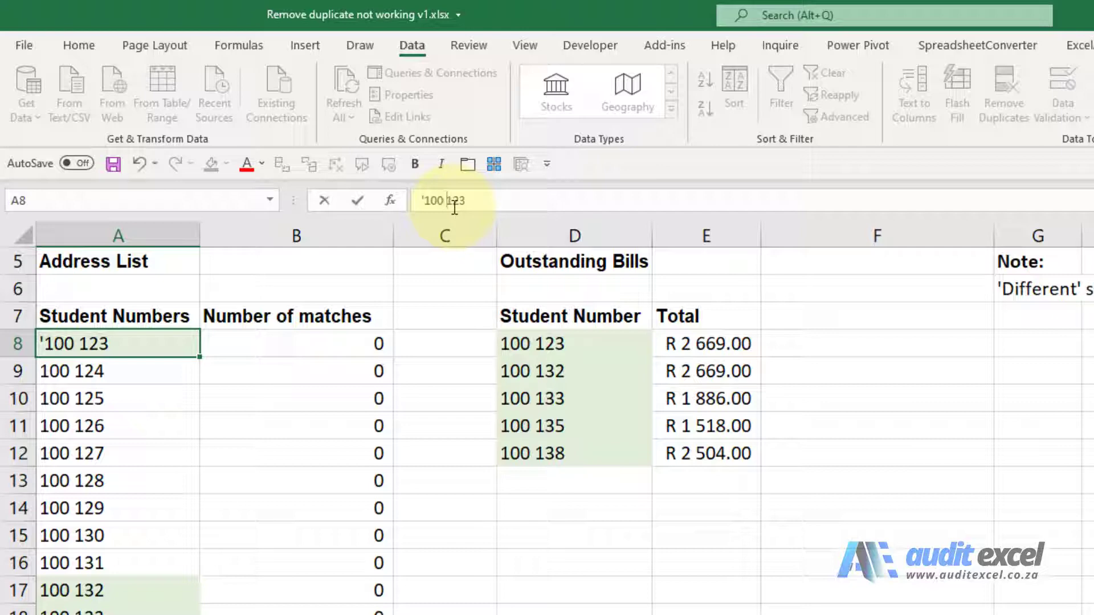
key("Return")
key("Up")
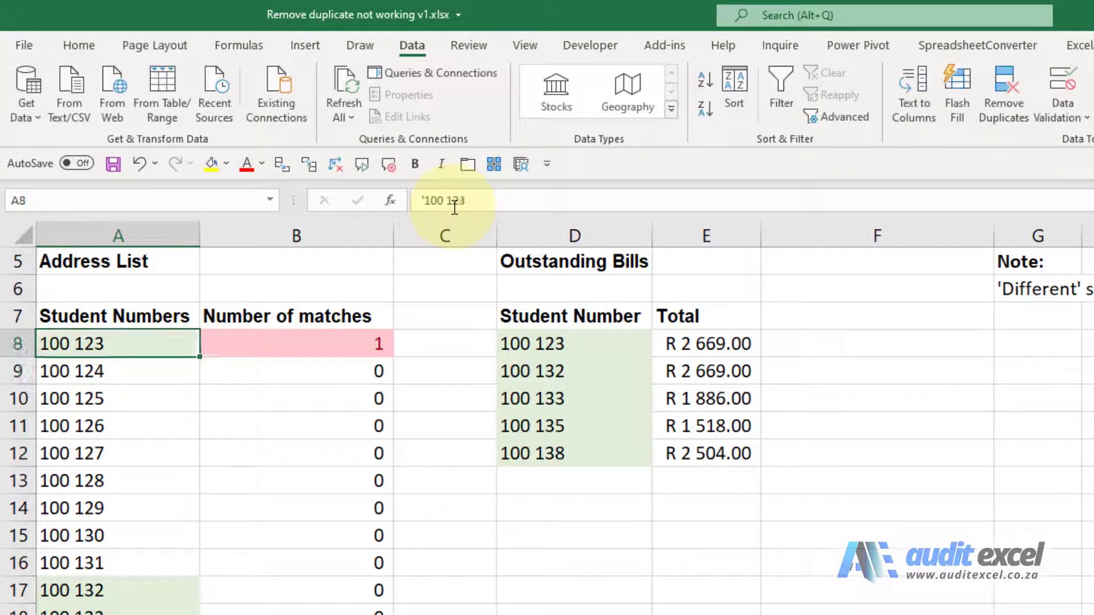
key("ctrl+z")
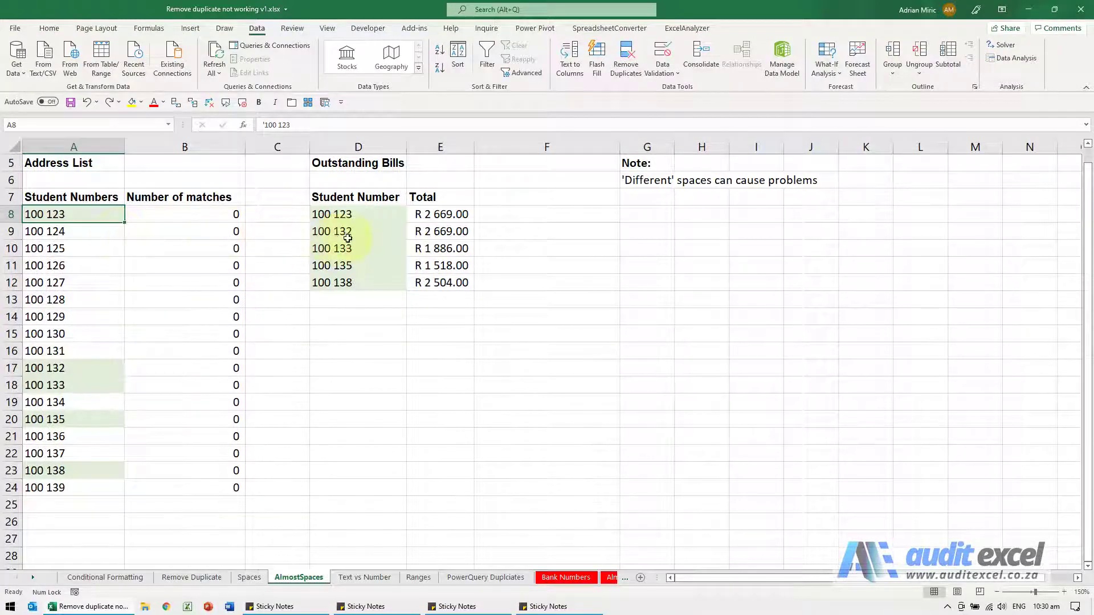
On the Text vs Number sheet, check the B8 VLOOKUP and how A8 and E8 are stored
left_click(374, 397)
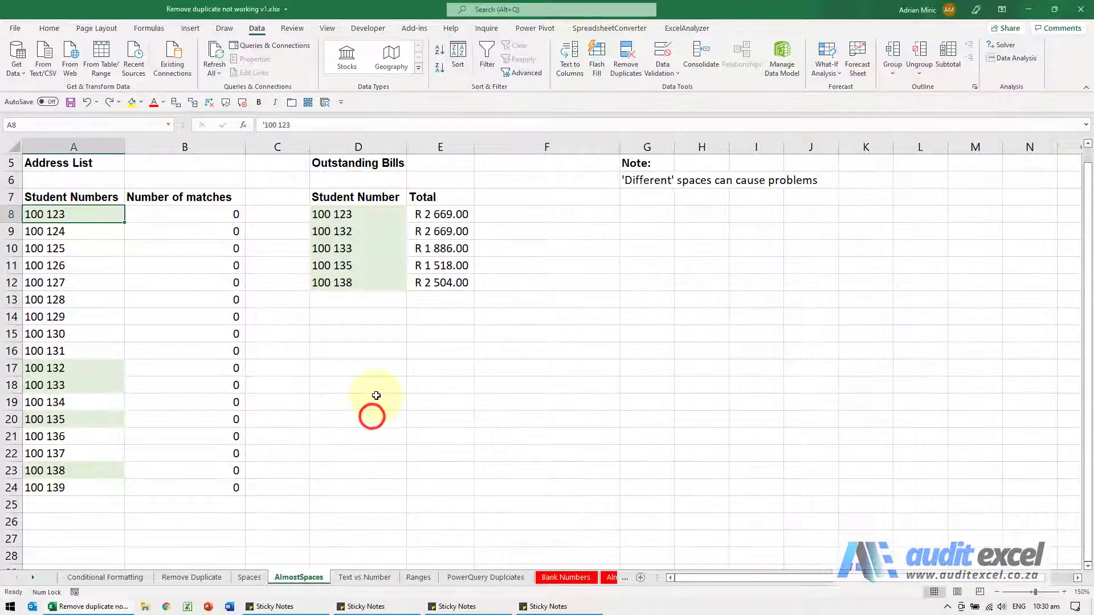
left_click(365, 577)
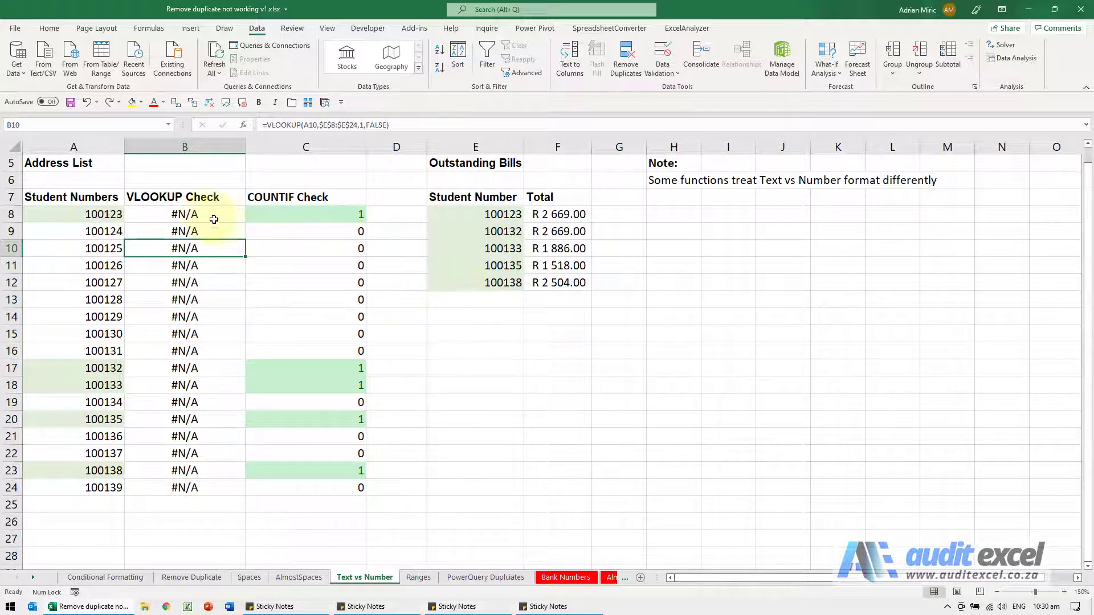
left_click(188, 215)
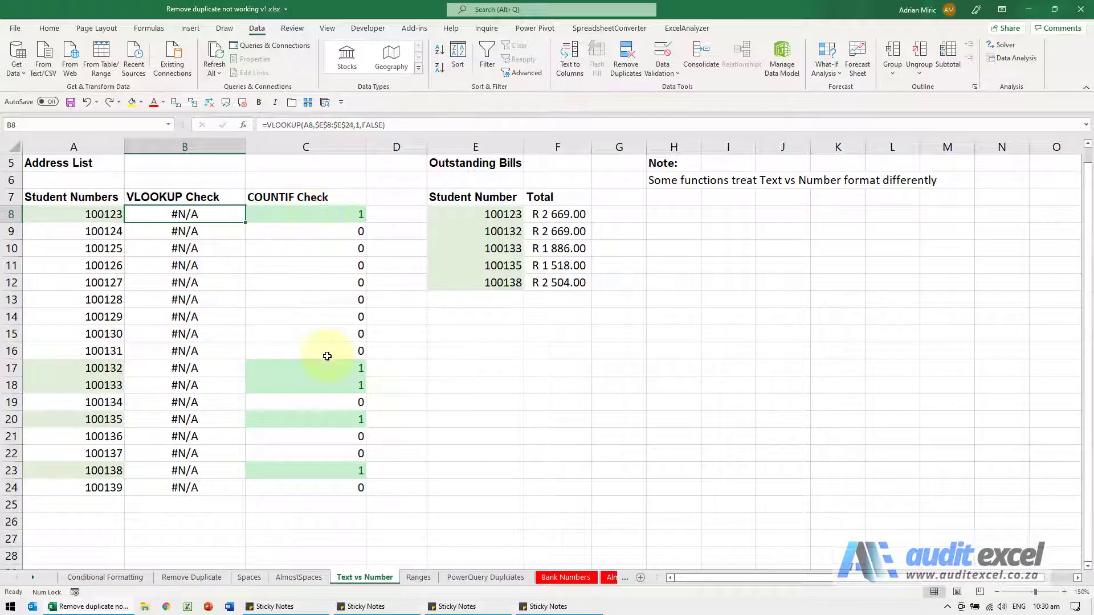
left_click(90, 215)
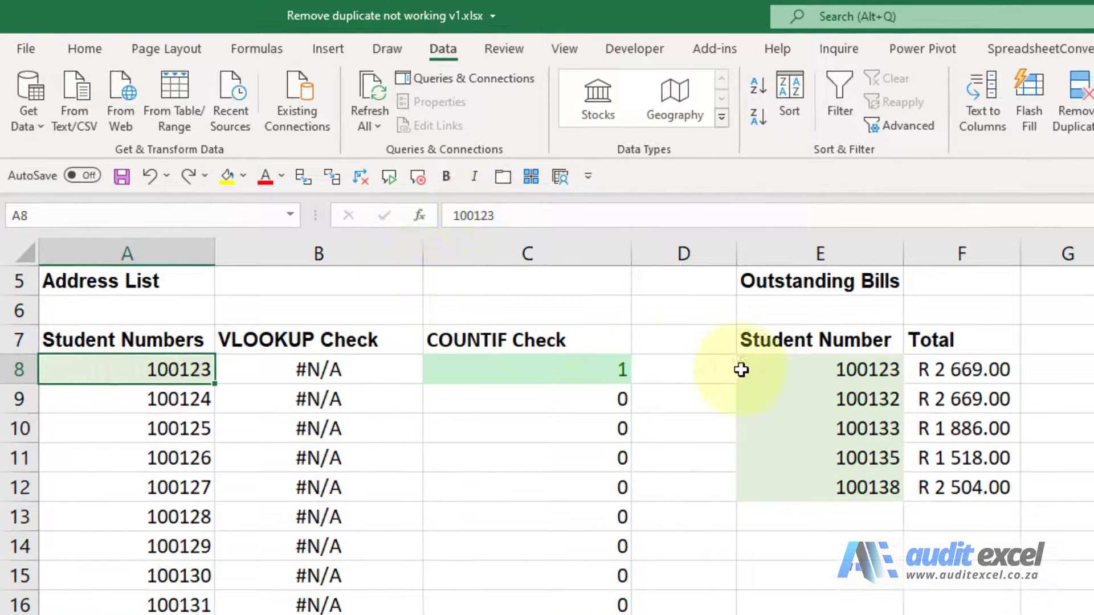
left_click(715, 341)
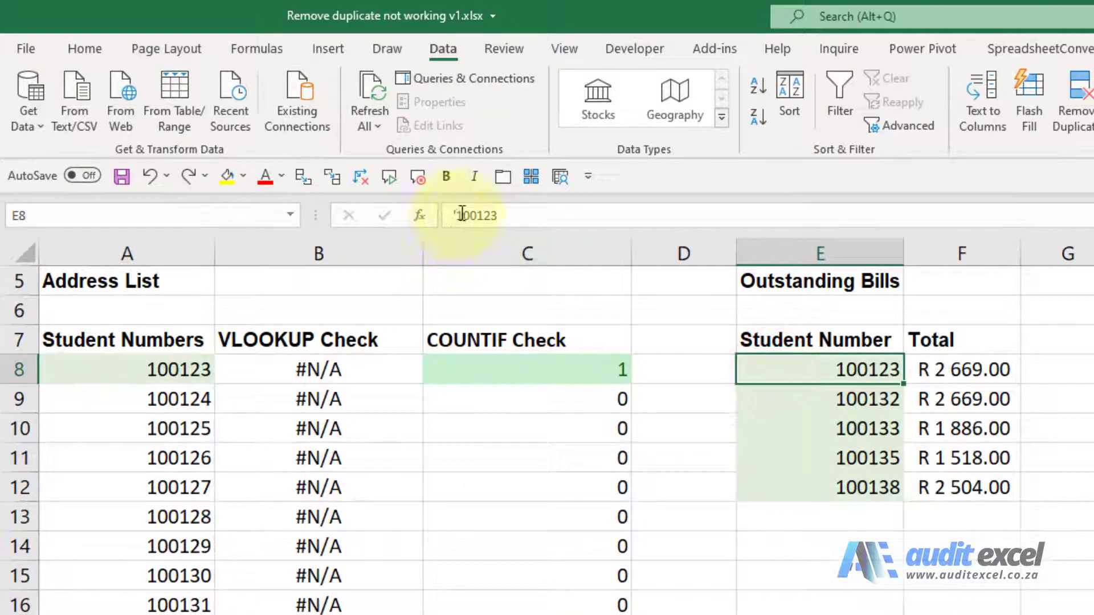
left_click(130, 366)
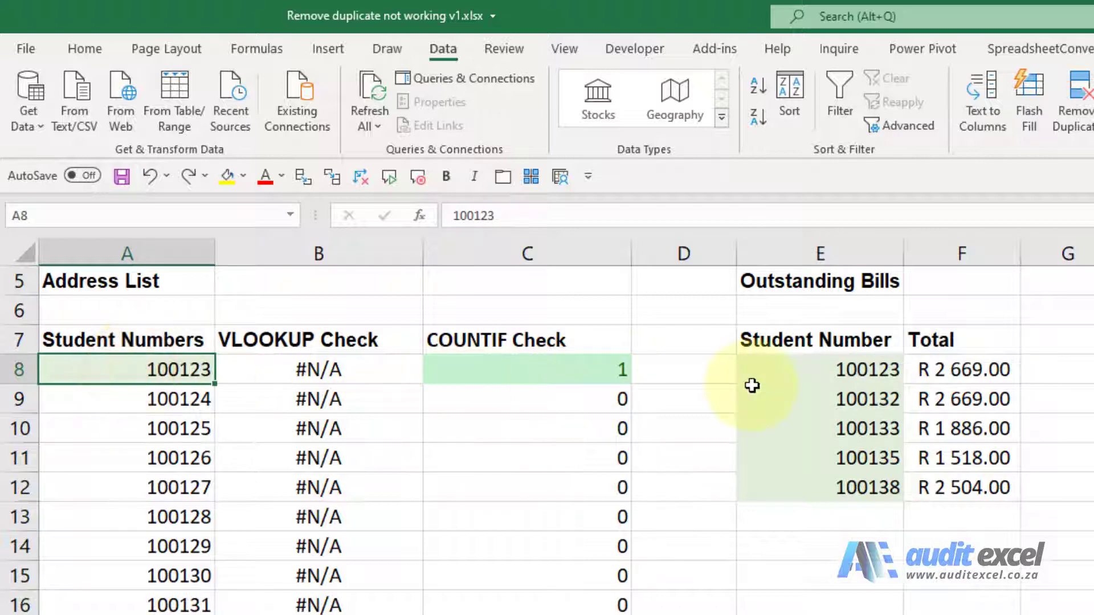
left_click(823, 372)
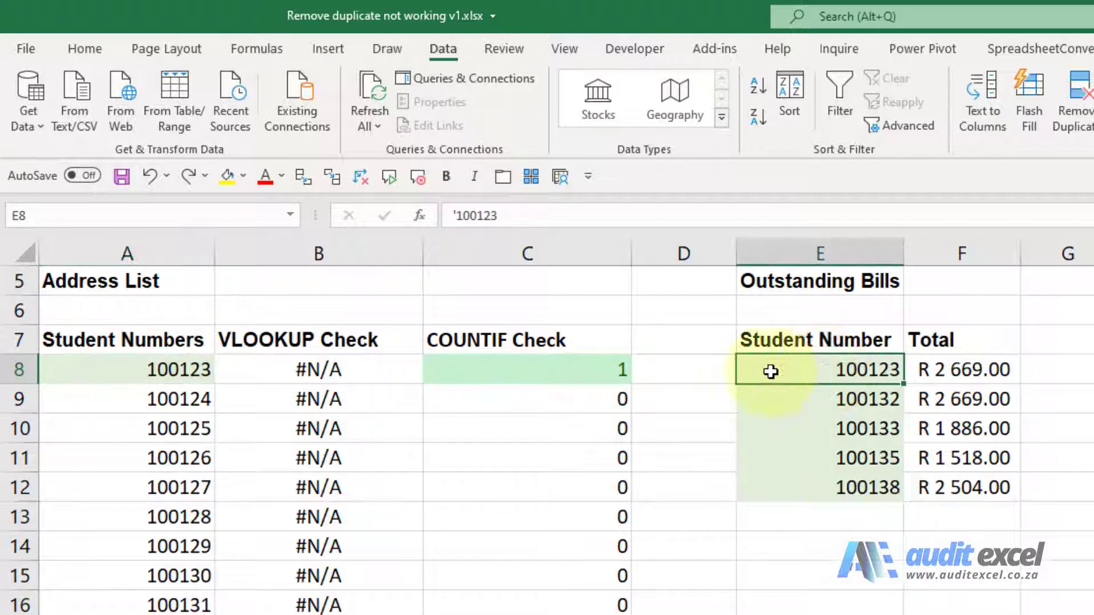
Paste A8's numeric value into E8 as a test, then undo so E8 is text again
left_click(147, 363)
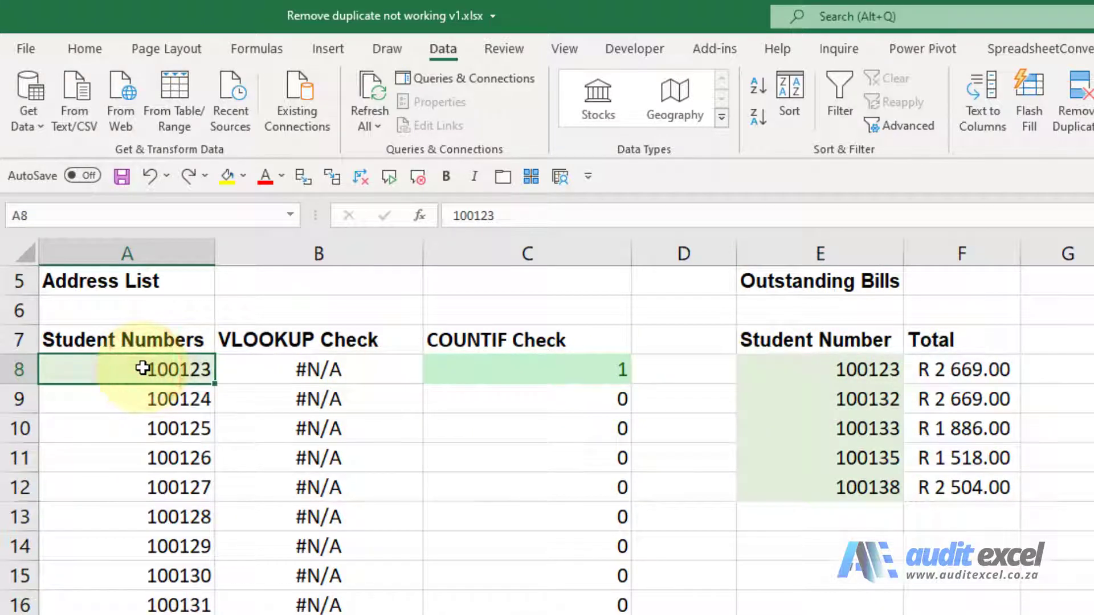
key("ctrl+c")
left_click(841, 373)
right_click(843, 371)
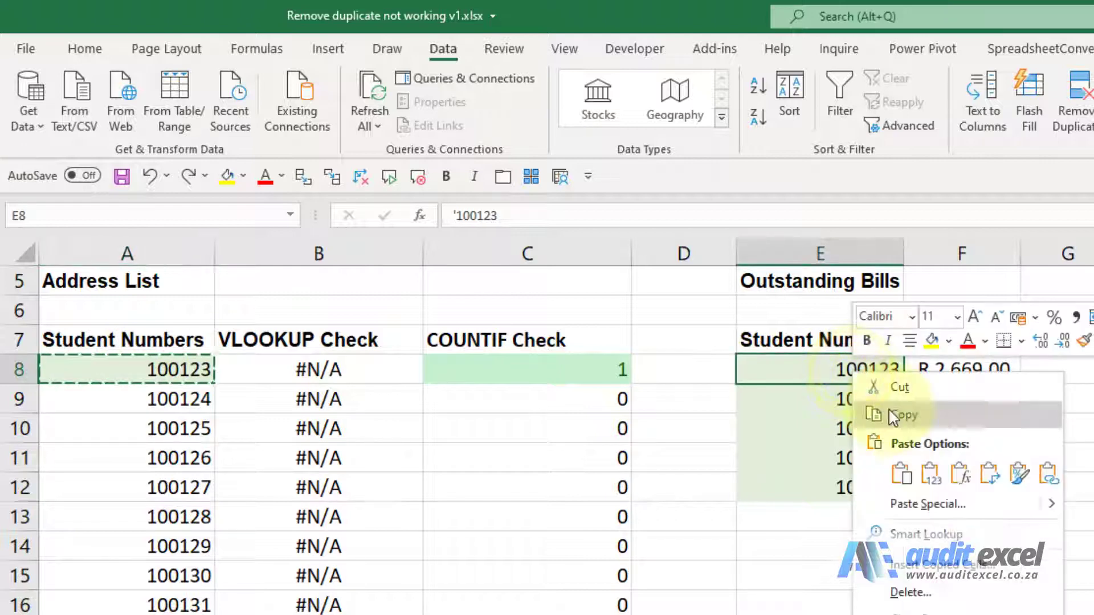
left_click(930, 473)
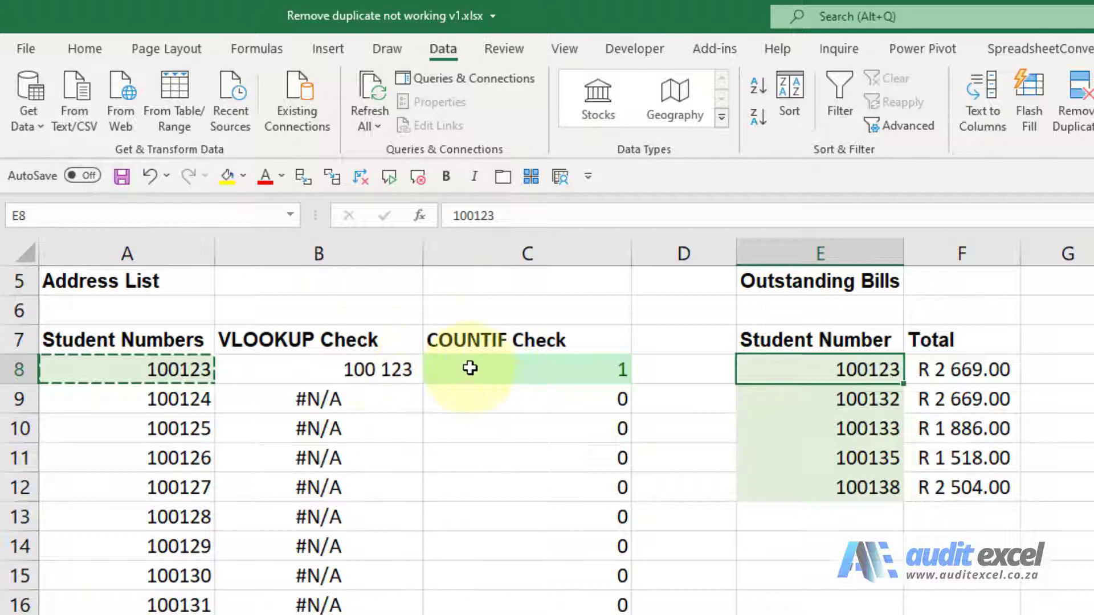
key("ctrl+z")
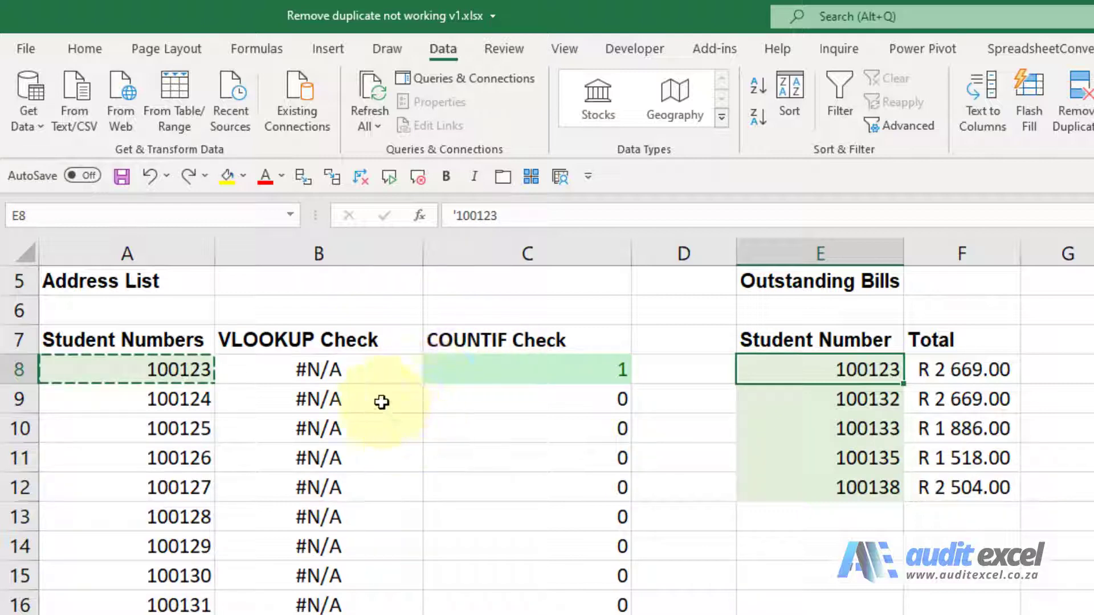
Compare the B8 VLOOKUP and C8 COUNTIFS formulas against number A8 and text E8
left_click(358, 371)
left_click(357, 371)
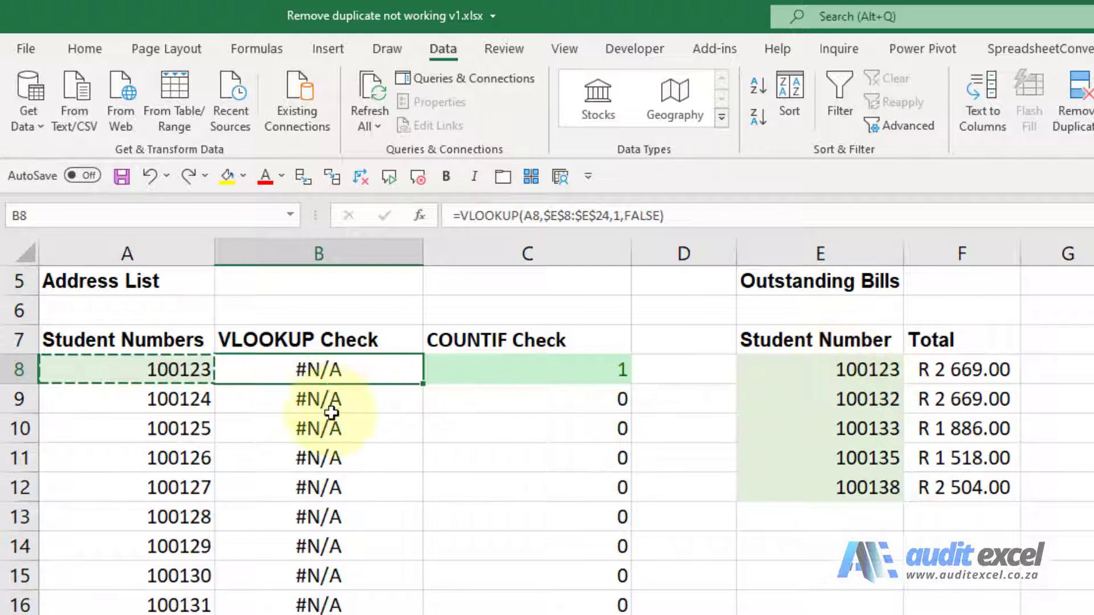
left_click(557, 368)
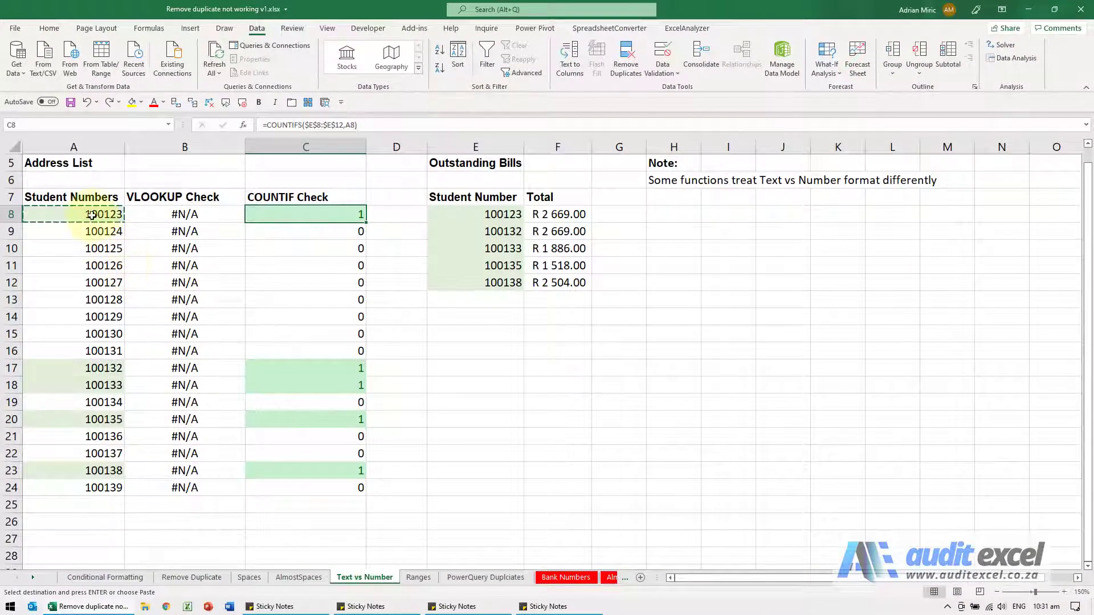
left_click(91, 214)
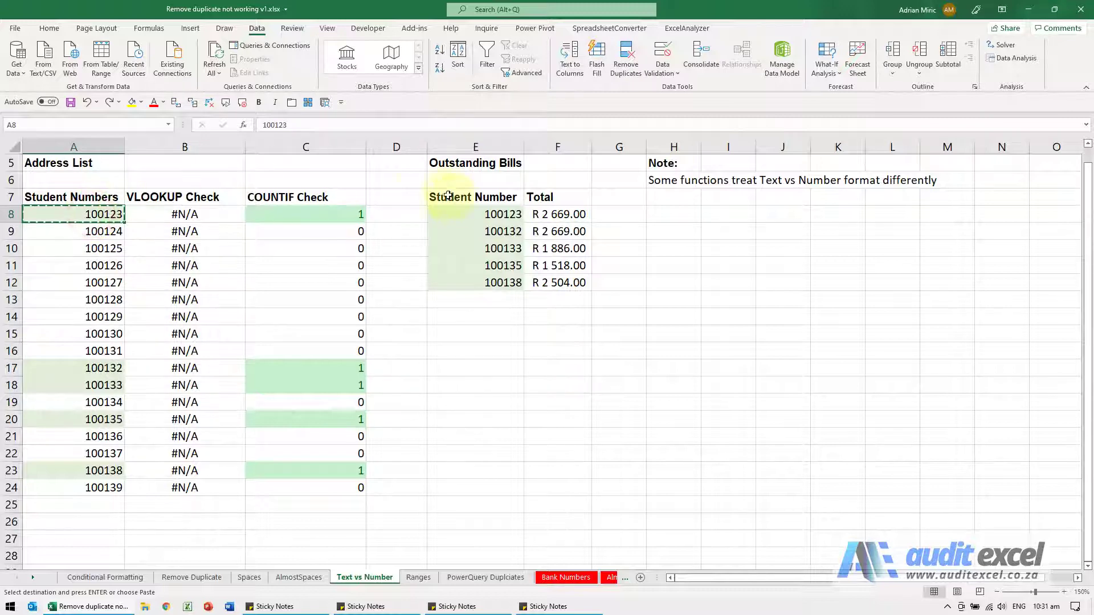
left_click(460, 217)
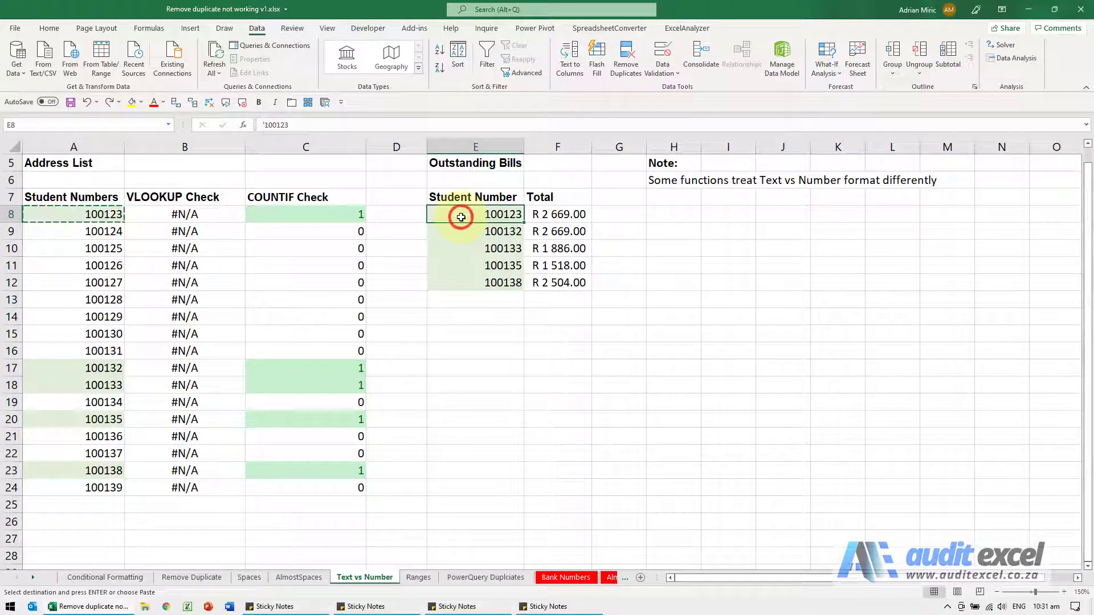
left_click(79, 217)
left_click(447, 215)
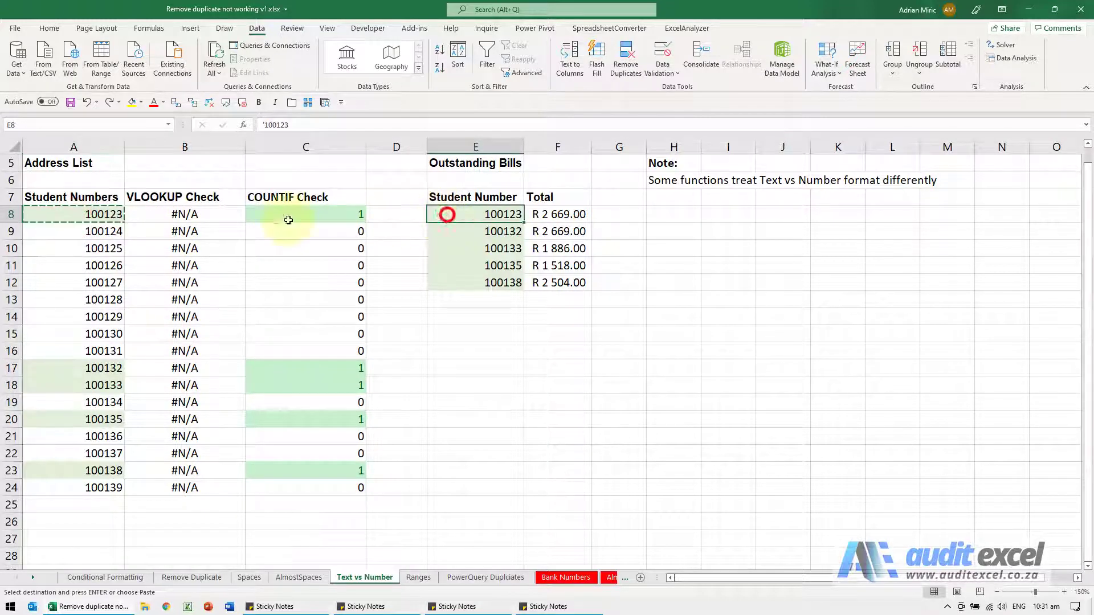
left_click(102, 214)
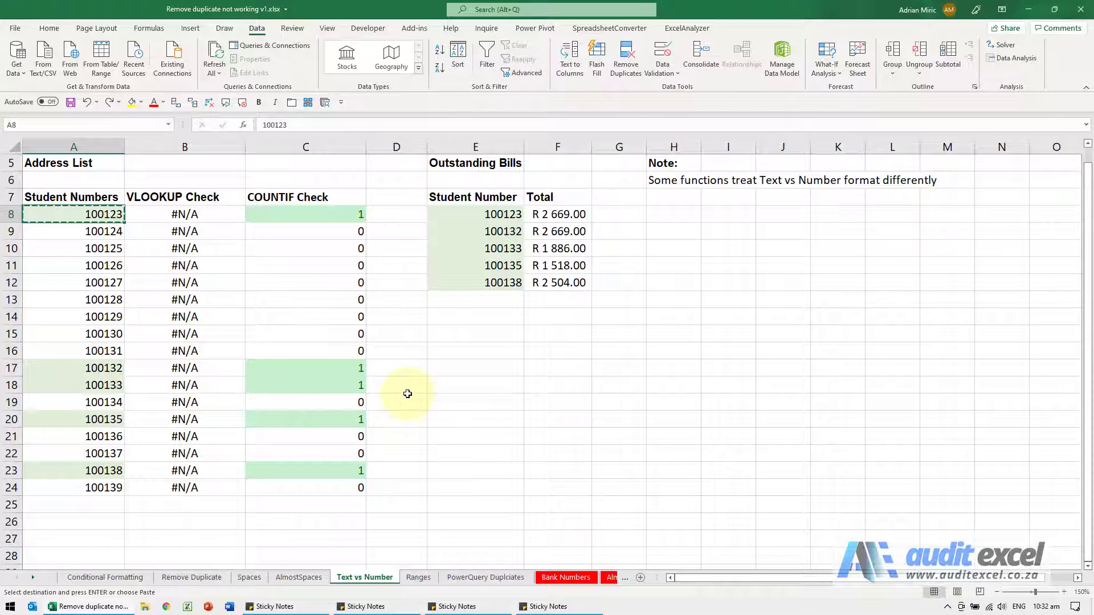
left_click(418, 577)
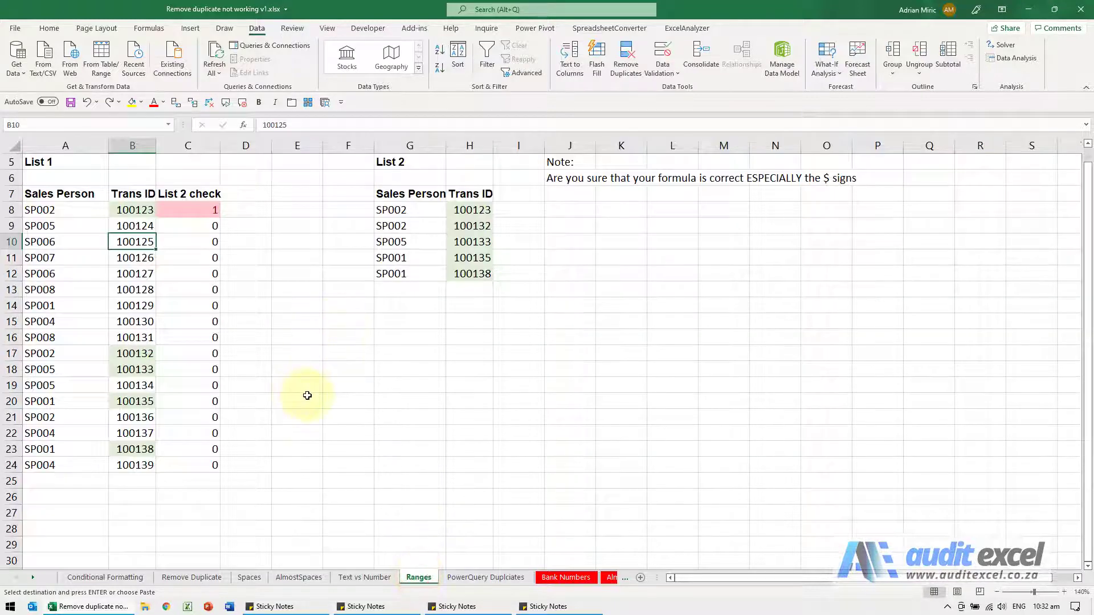
left_click(139, 208)
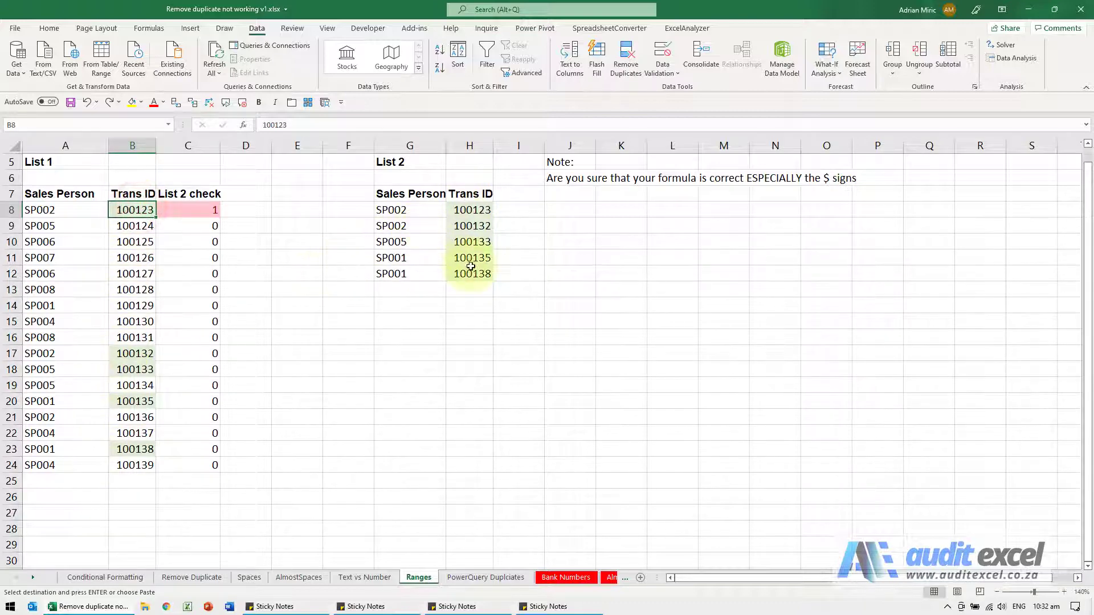
left_click(200, 209)
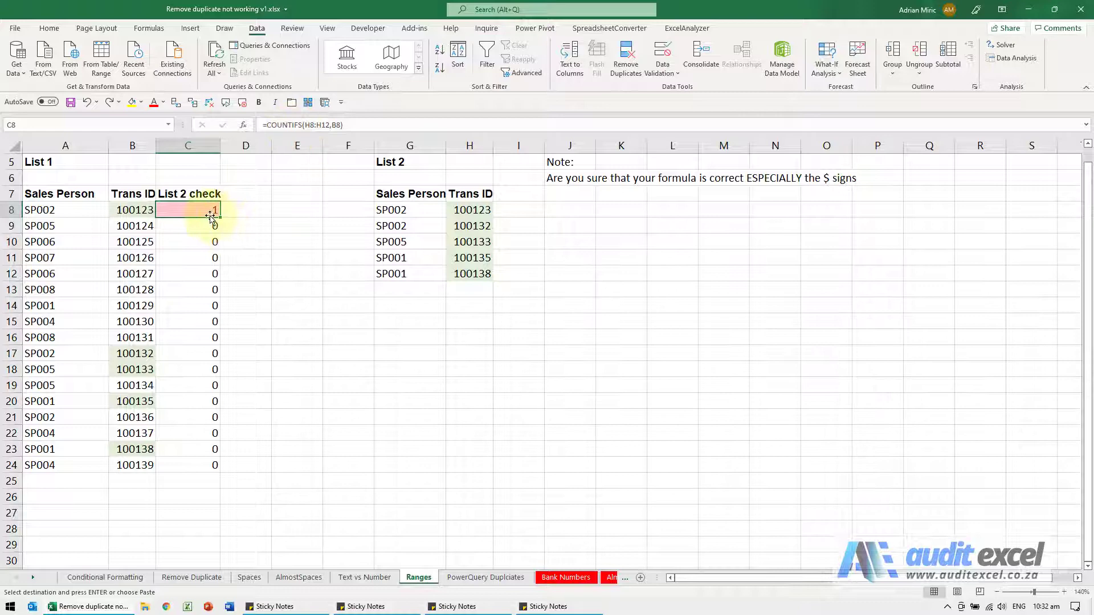
left_click(177, 103)
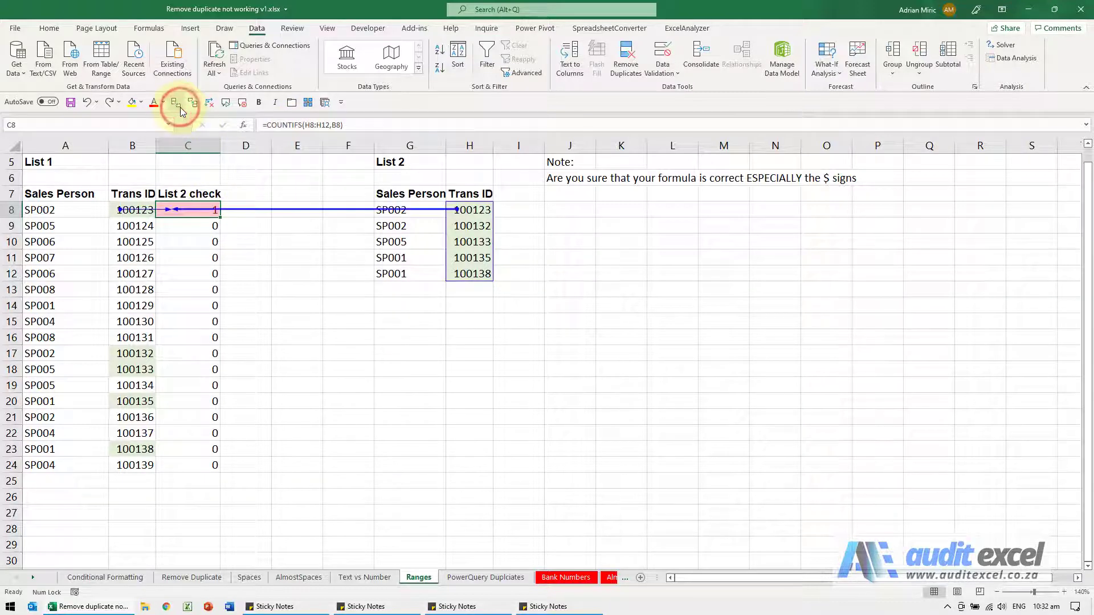
left_click(213, 107)
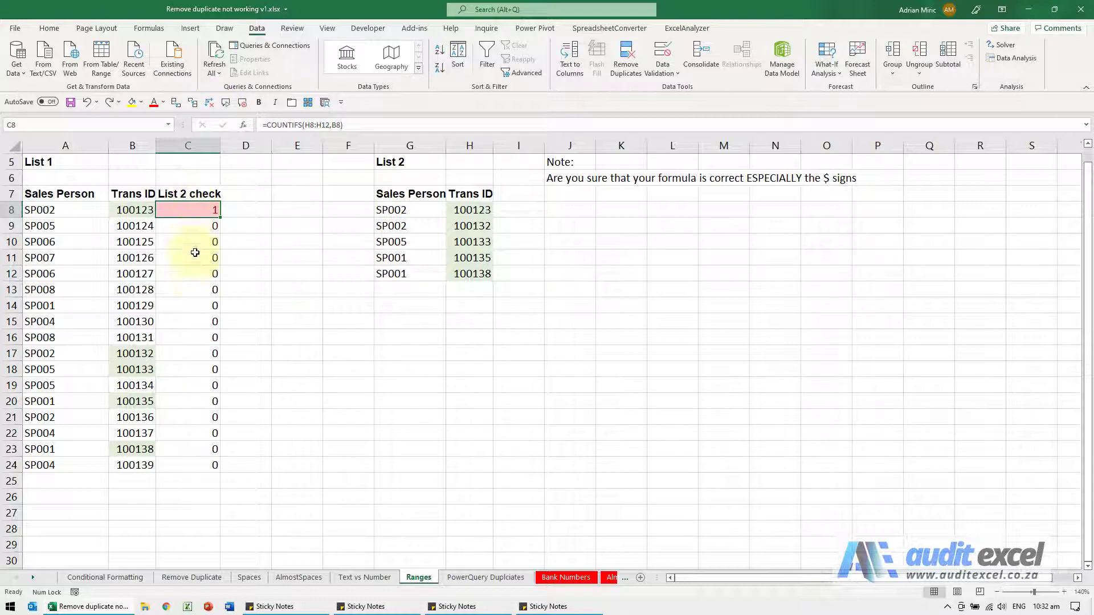
left_click(171, 348)
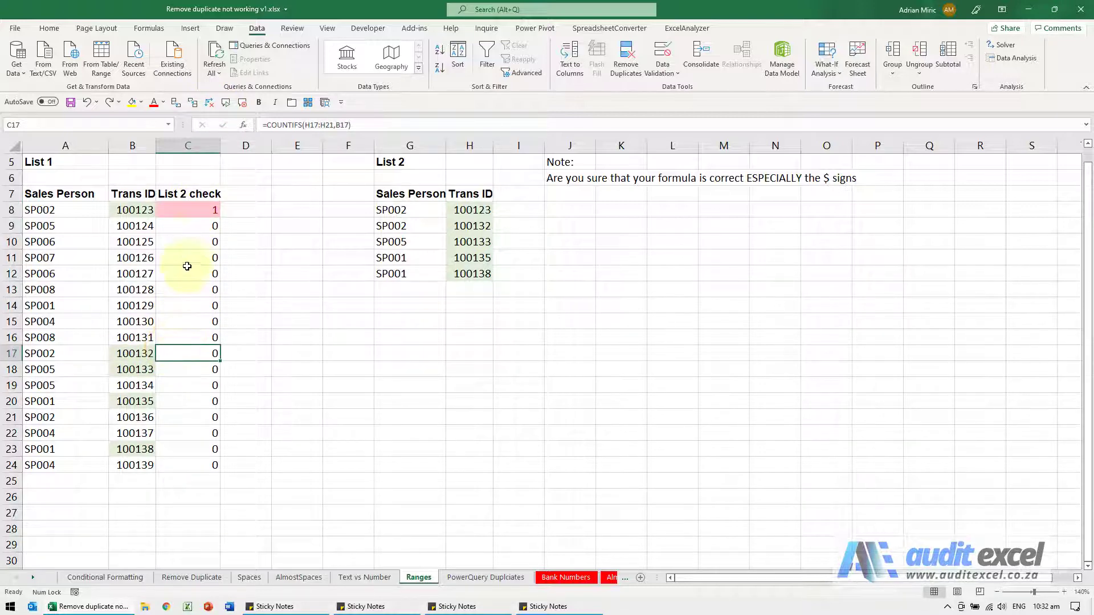
left_click(174, 104)
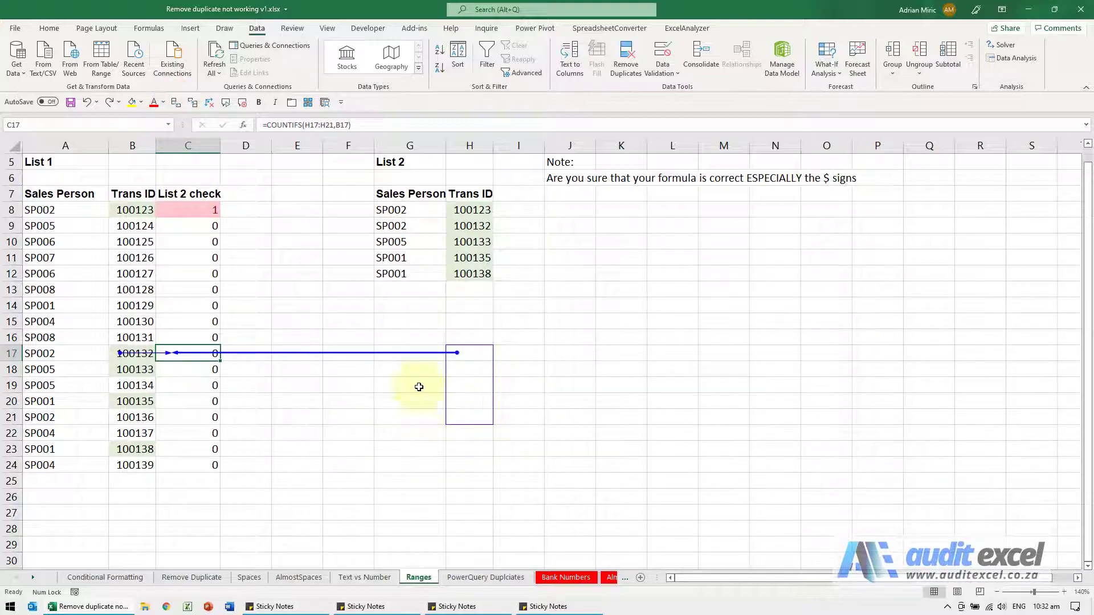
left_click(210, 104)
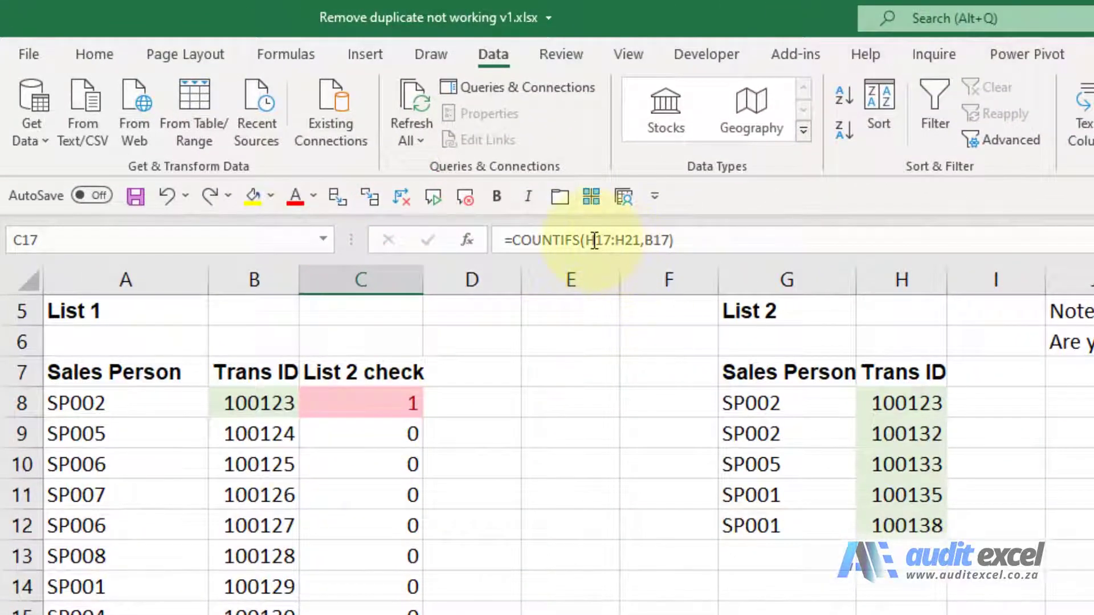
Anchor the C8 COUNTIFS criteria range as $H$8:$H$12 and fill the formula down to row 24
left_click(374, 397)
left_click(467, 240)
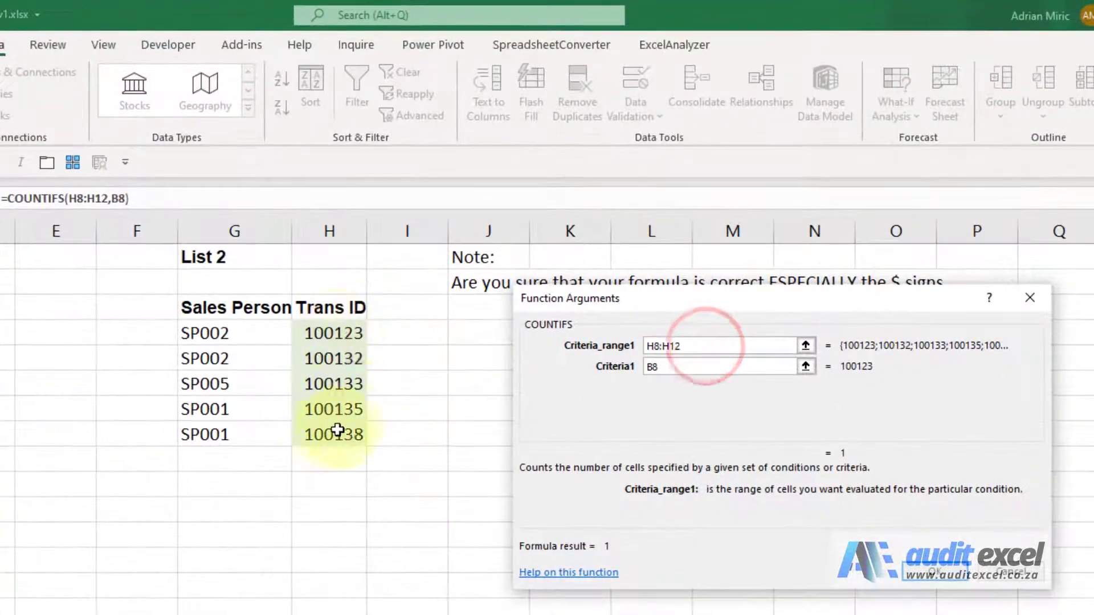
left_click(702, 346)
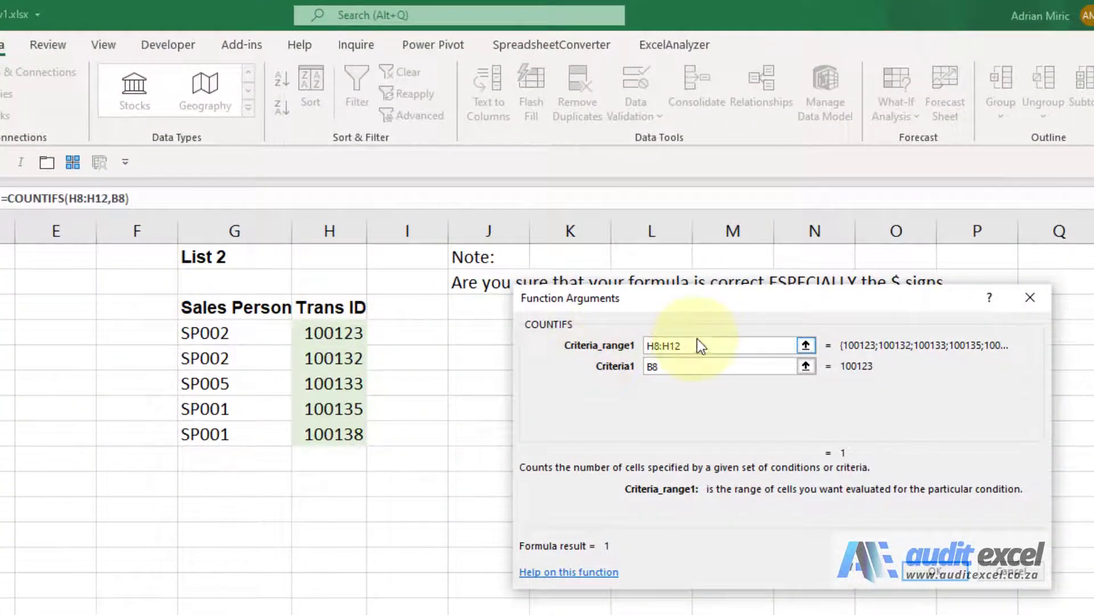
double_click(687, 345)
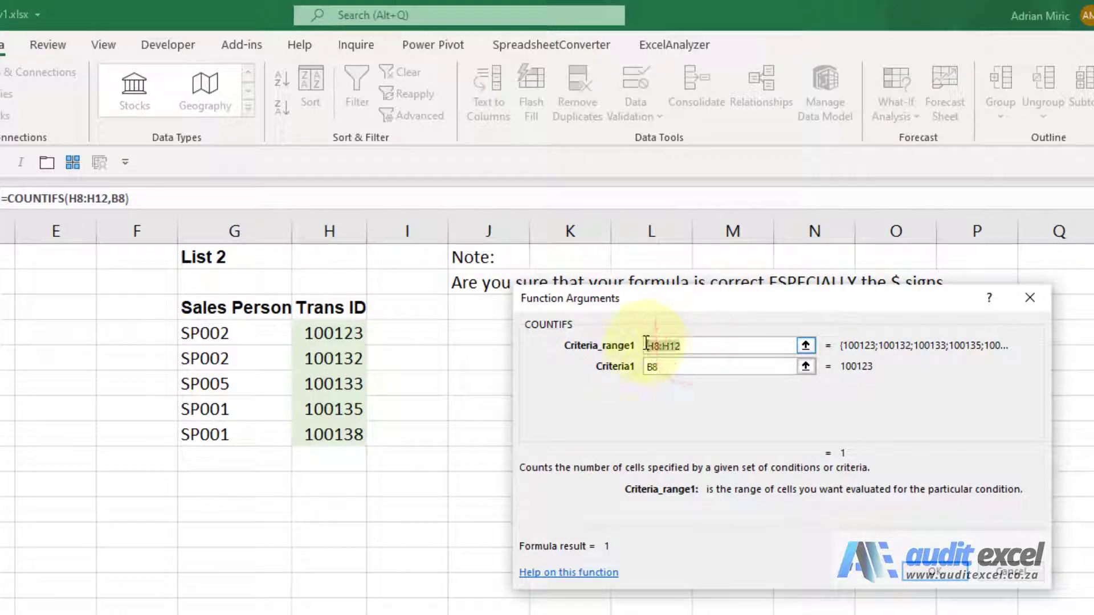
key("F4")
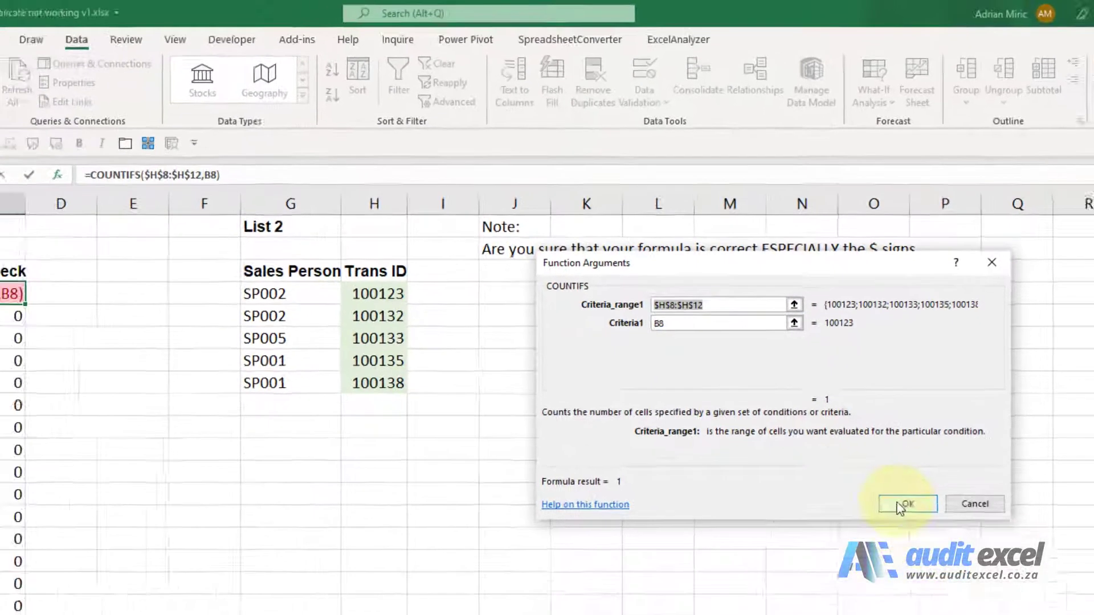
left_click(934, 572)
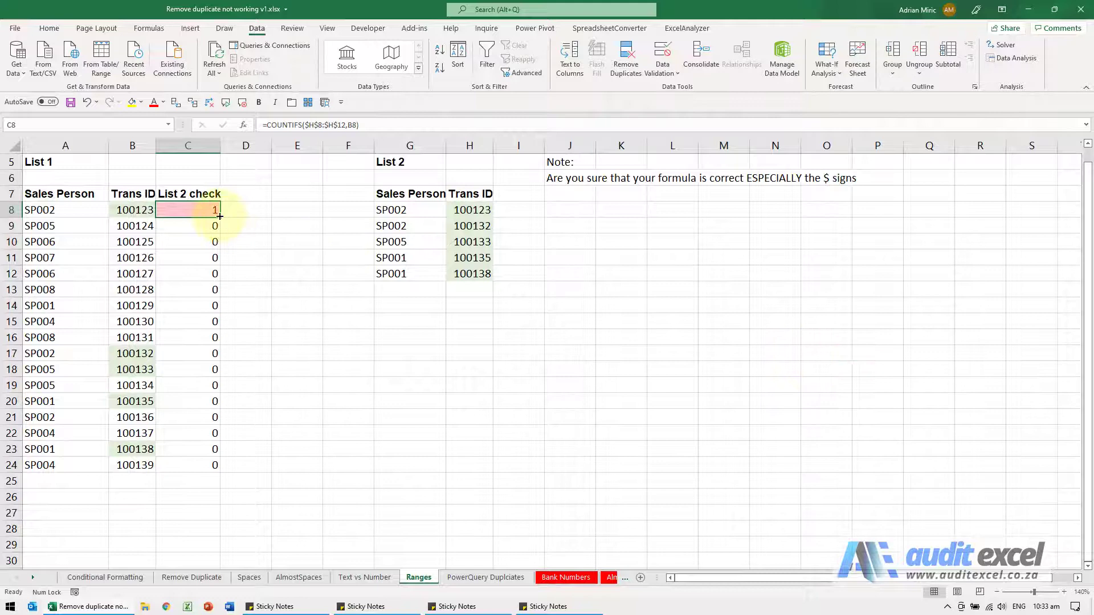
double_click(220, 216)
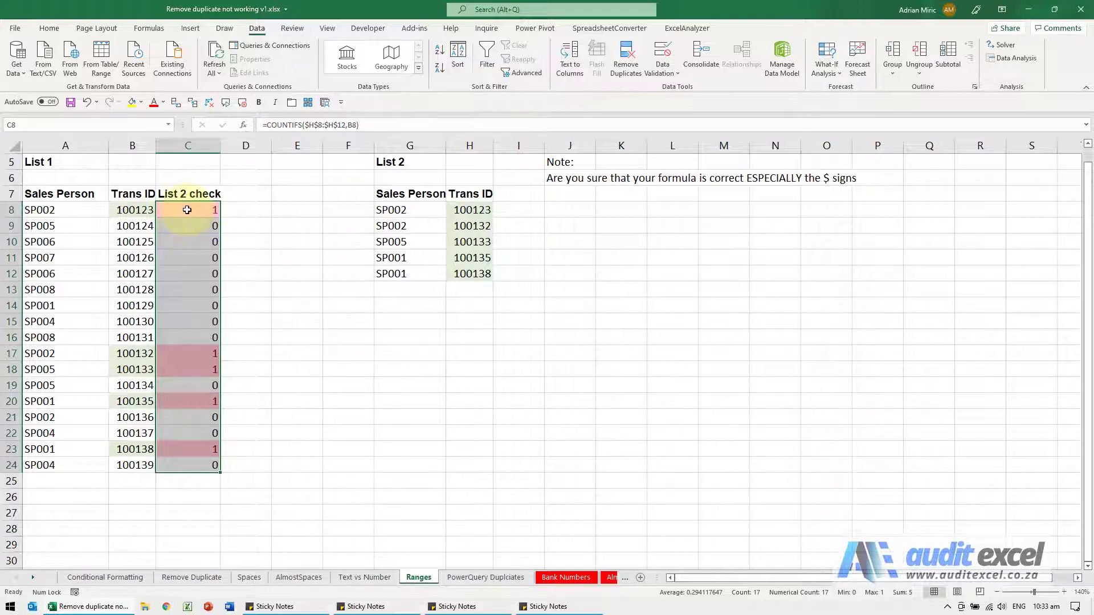
left_click(198, 354)
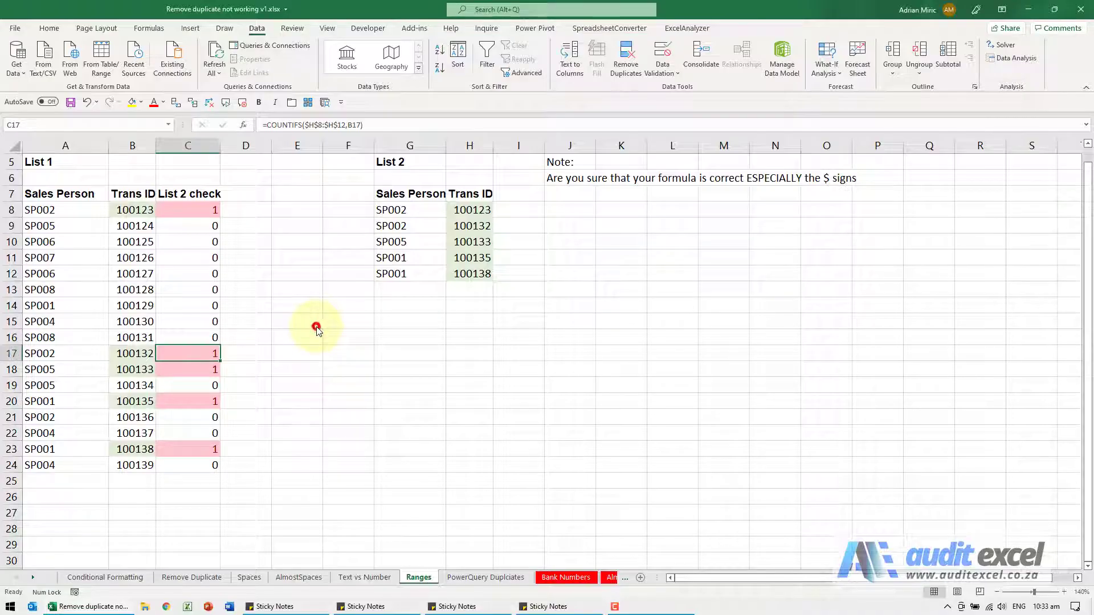
left_click(342, 331)
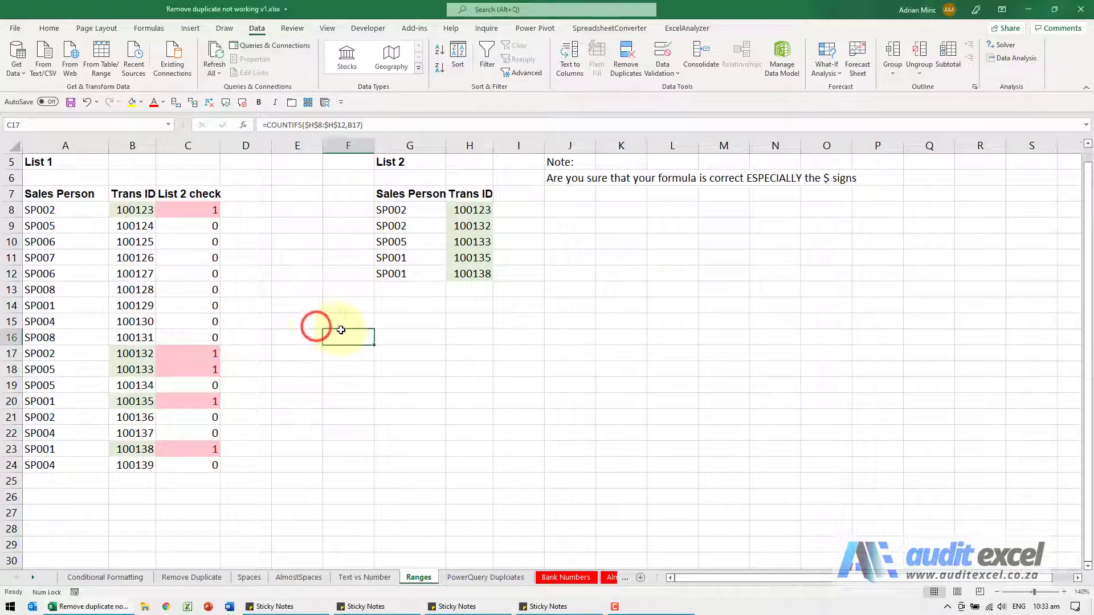
Compare the casing variants of the DEIDOO D and DXIBELO VB surnames in column A
left_click(466, 577)
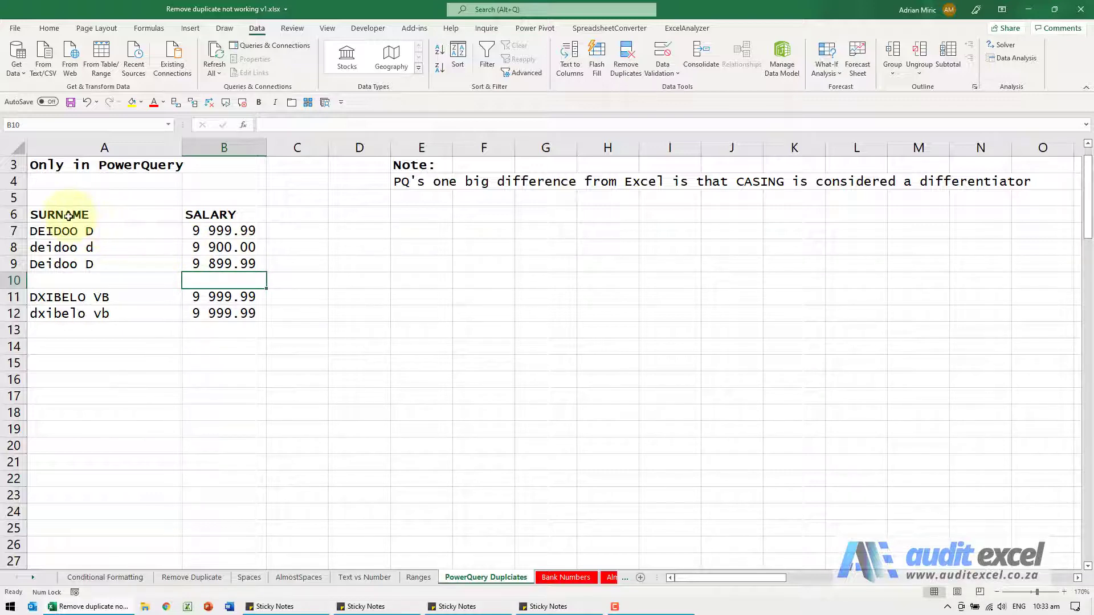
left_click(113, 231)
left_click(109, 249)
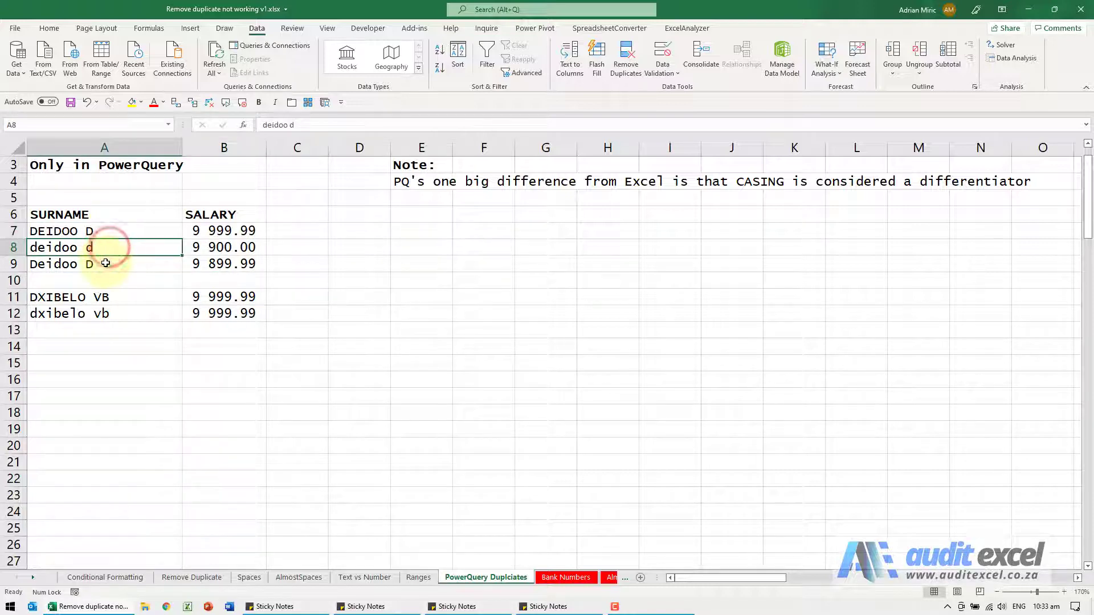
left_click(105, 263)
left_click(109, 233)
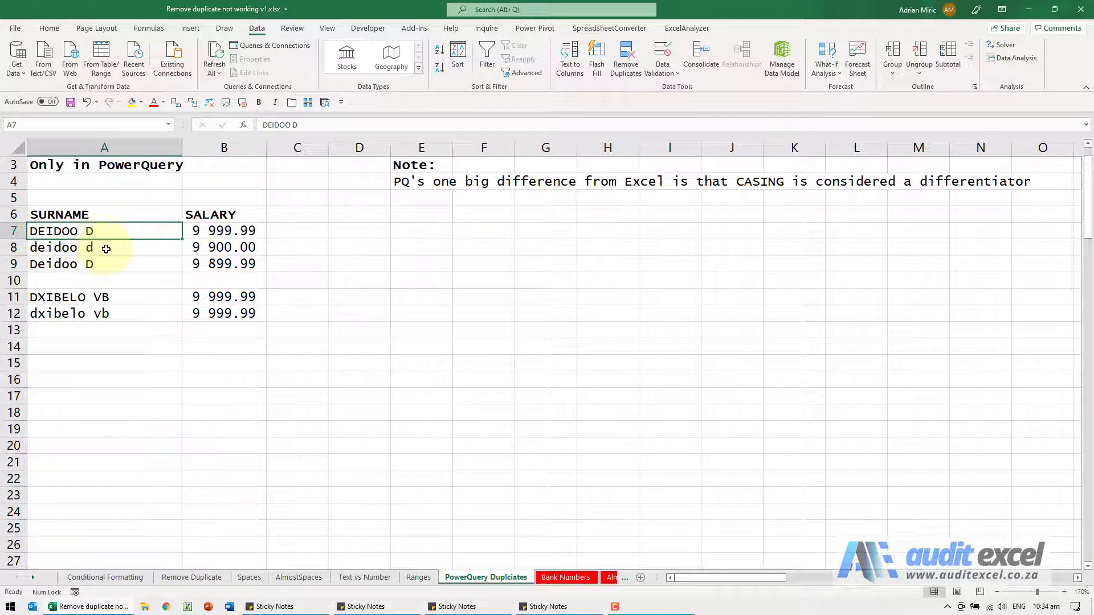
left_click(106, 249)
left_click(100, 263)
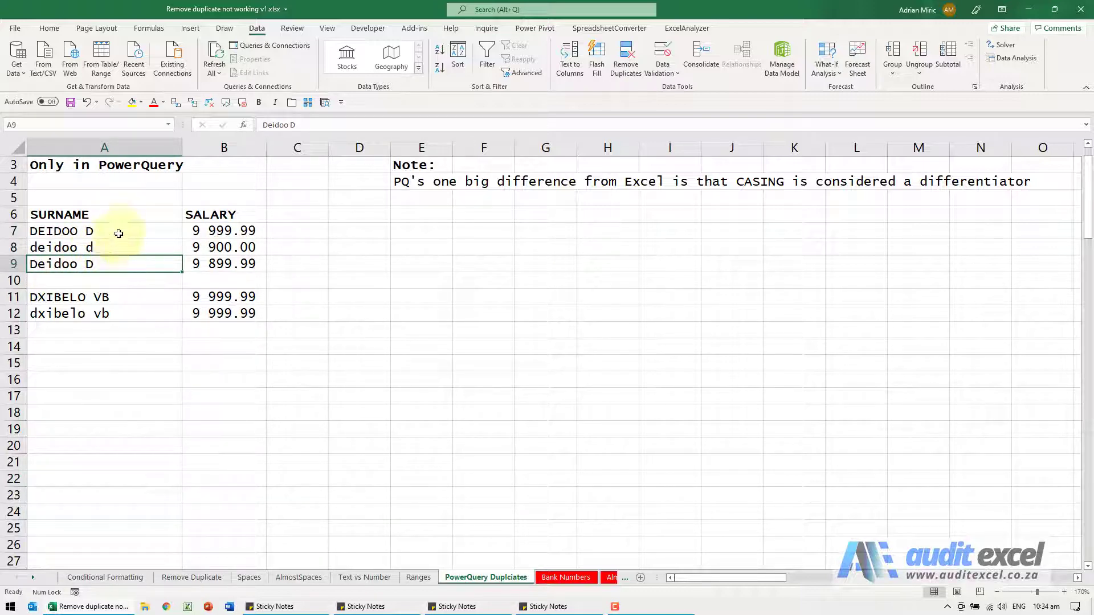
left_click(131, 298)
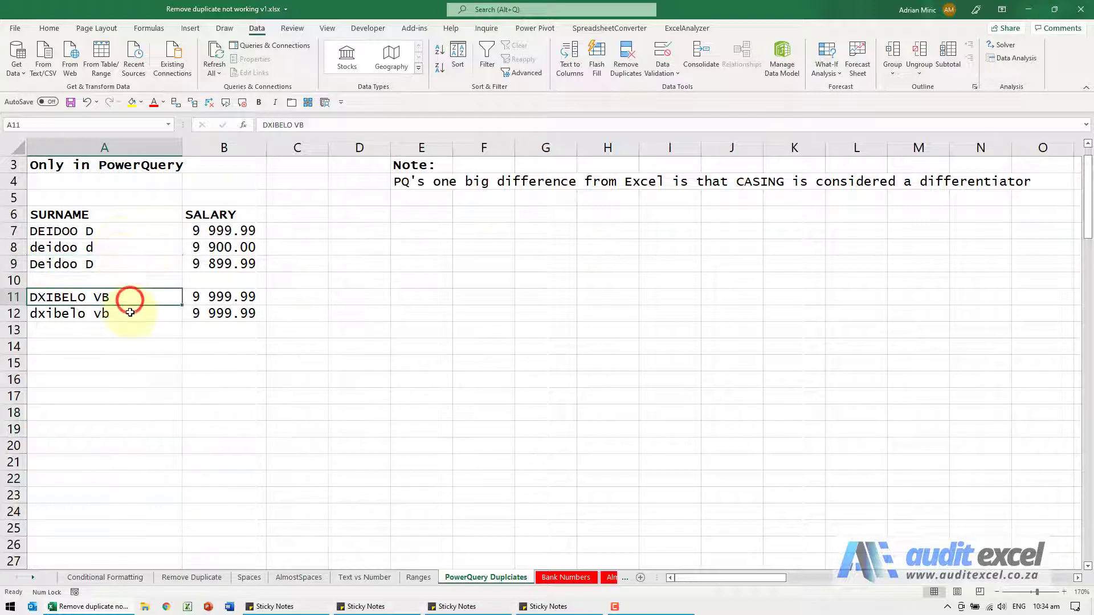
left_click(130, 312)
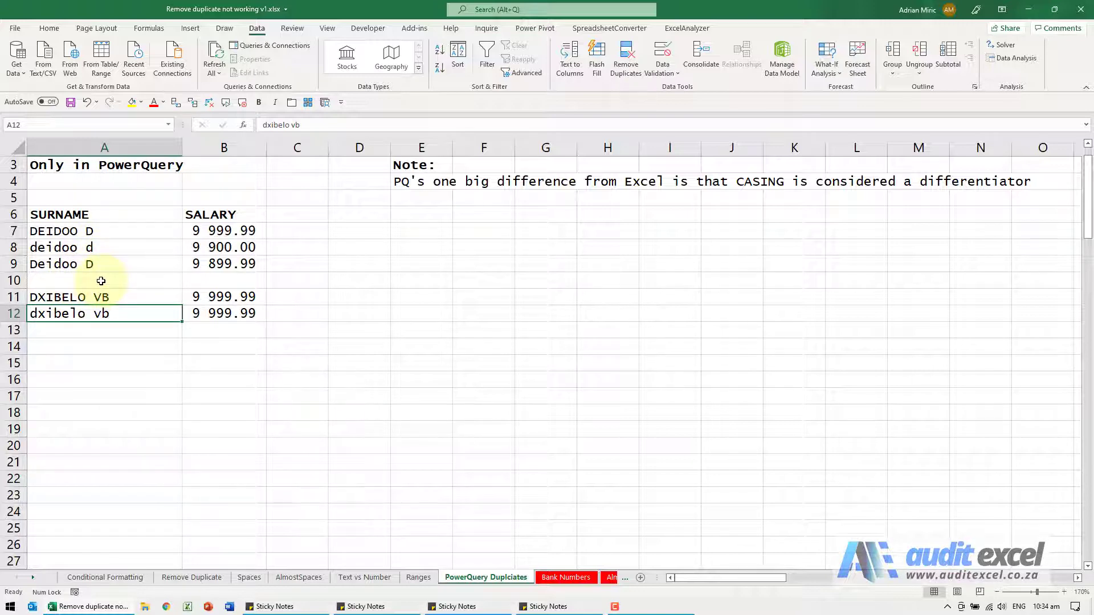
left_click(94, 217)
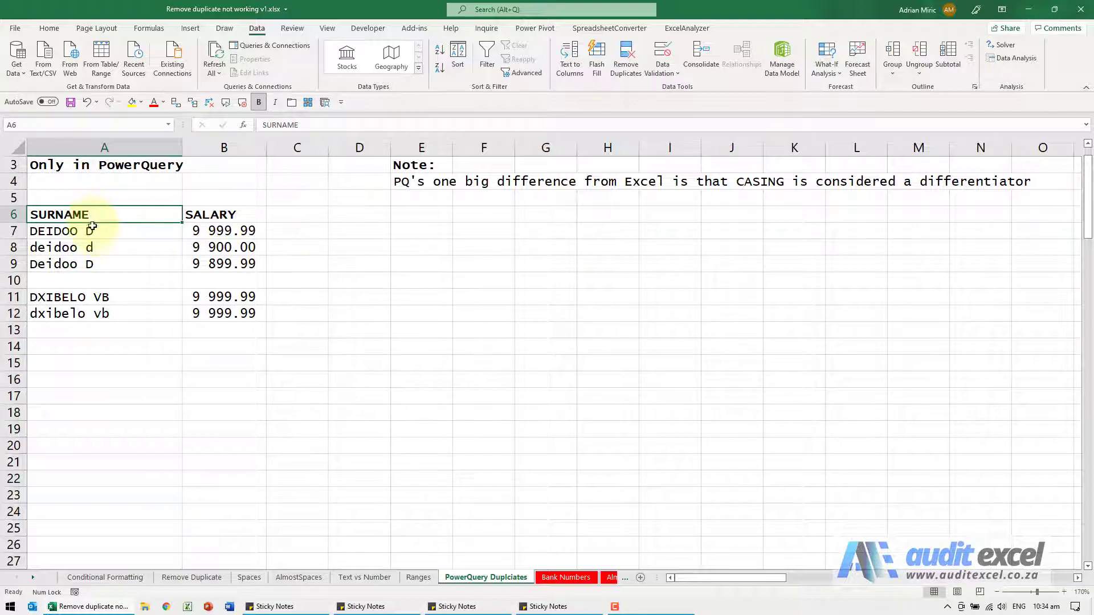